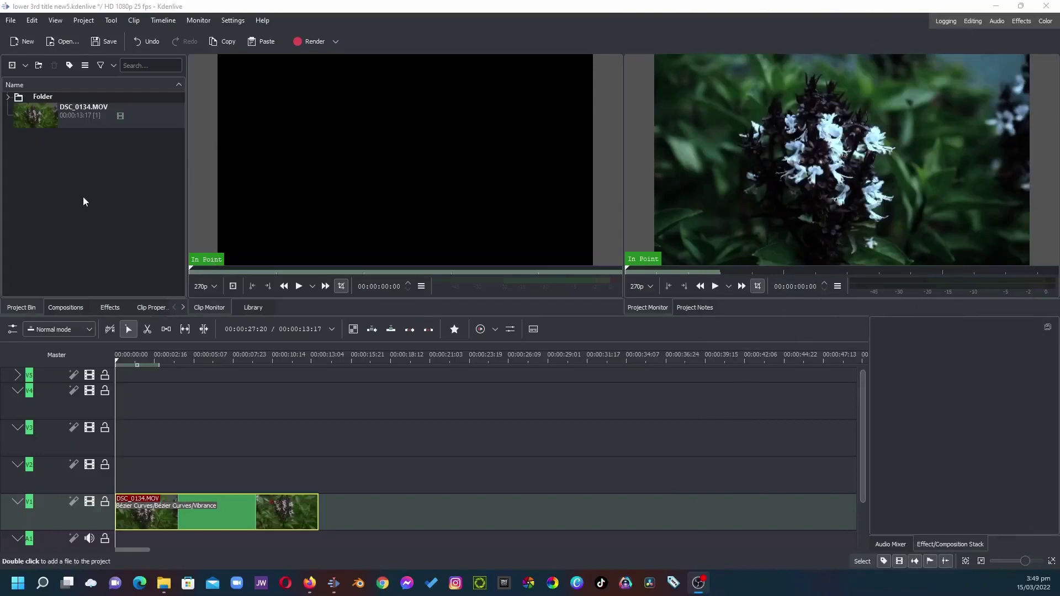
Step: Add a 5-second colour clip to the project bin and set its colour to white
right_click(67, 160)
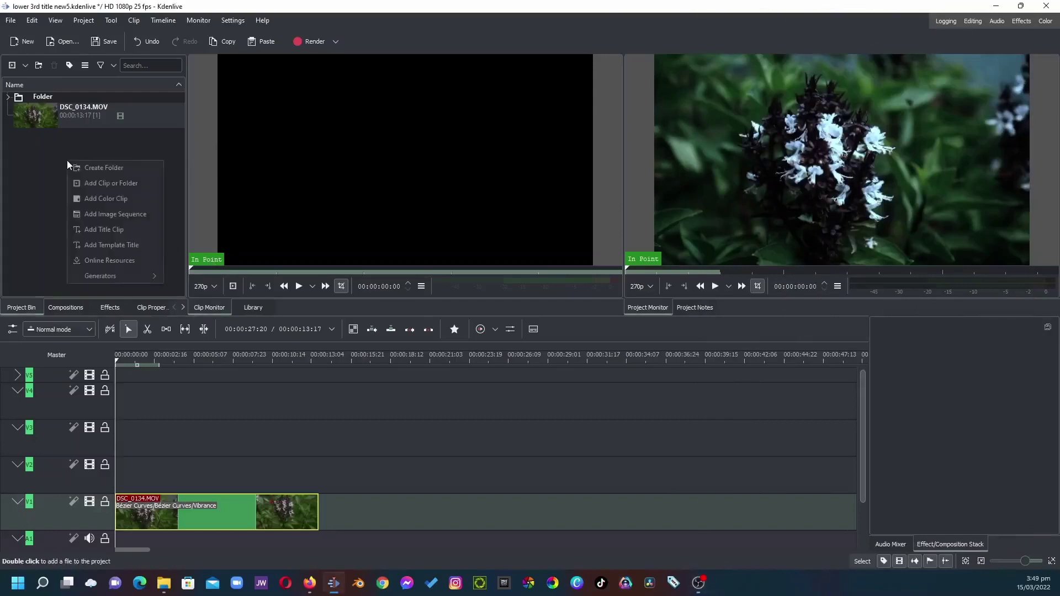
left_click(115, 199)
left_click(510, 319)
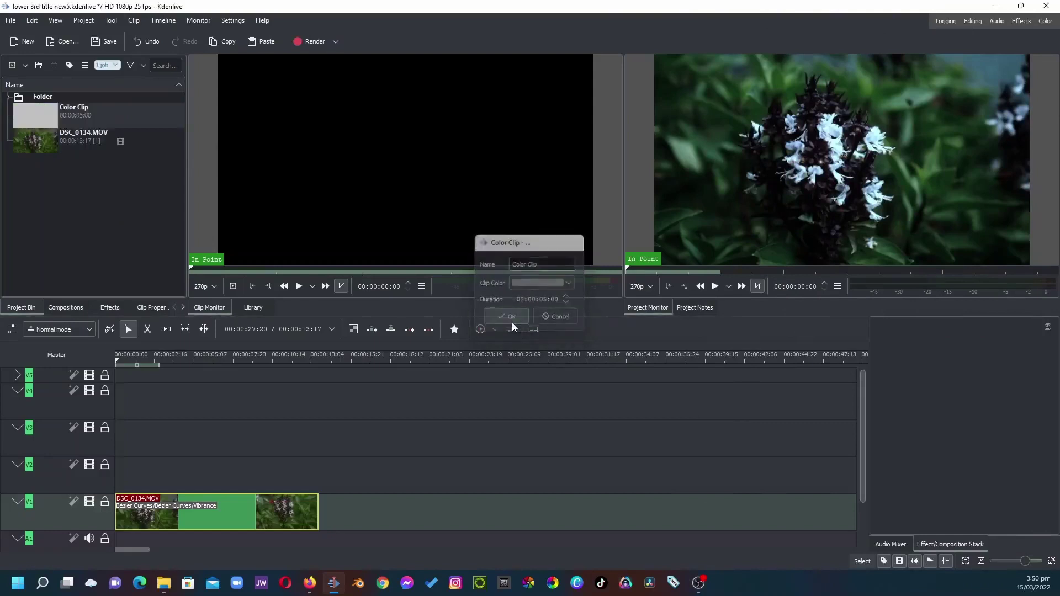
left_click(148, 307)
left_click(125, 90)
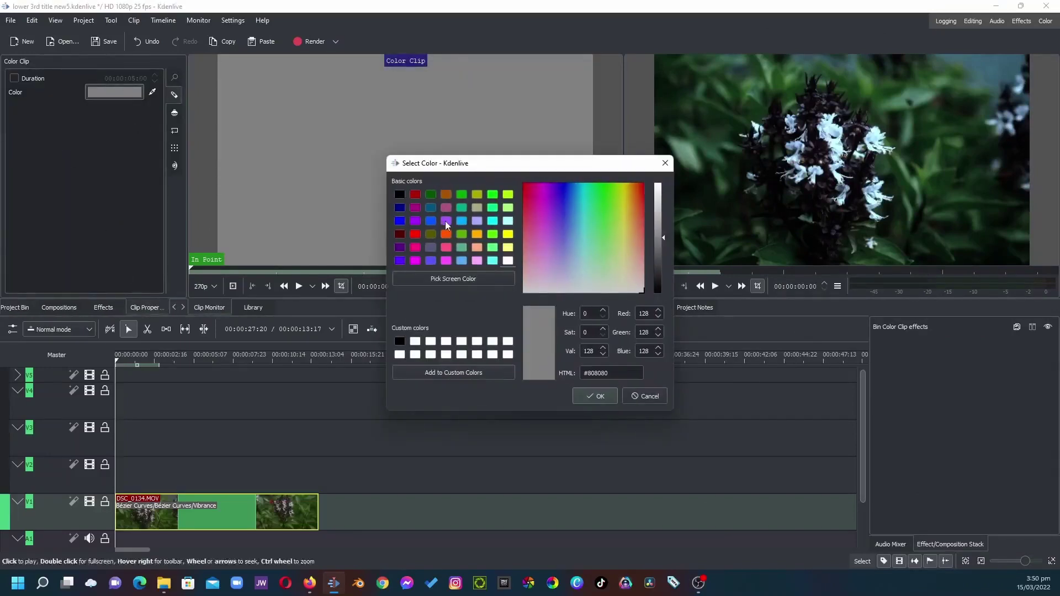
left_click(508, 262)
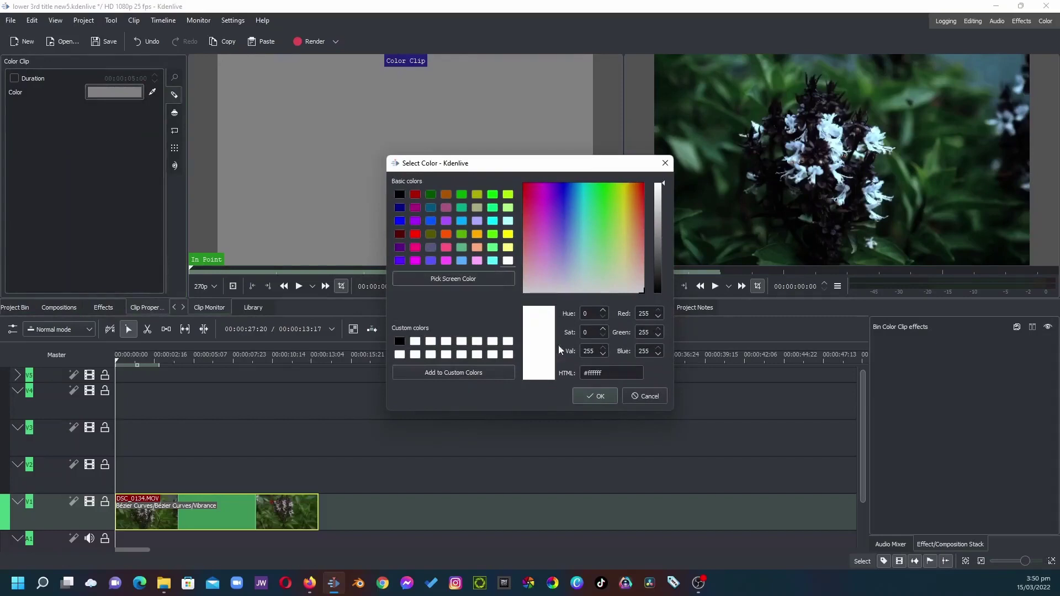
left_click(596, 396)
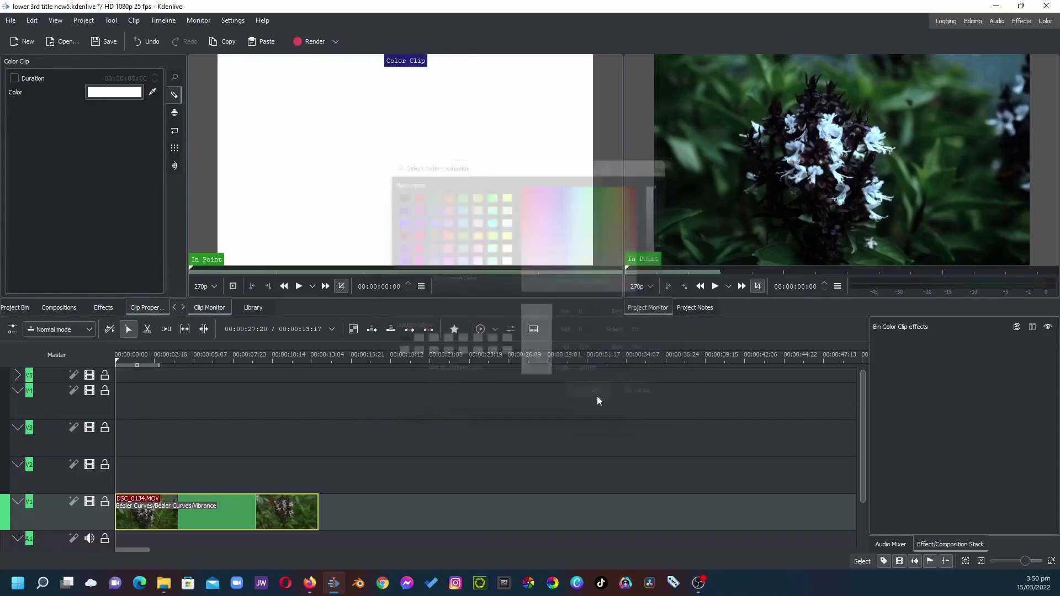
left_click(16, 311)
Step: Add a second 5-second colour clip and set its colour to pink (#ff557f)
right_click(35, 185)
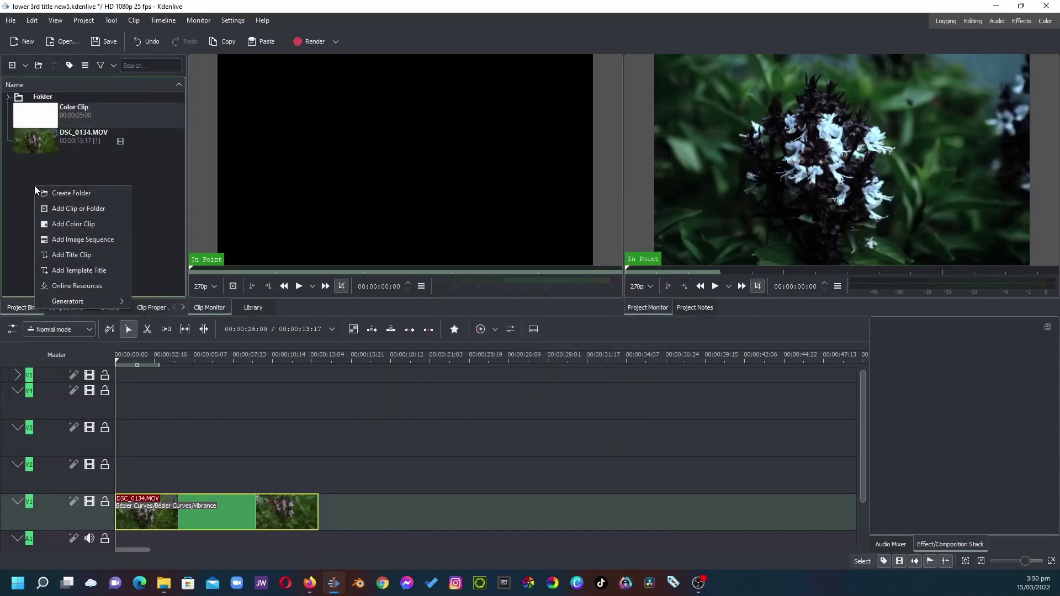
left_click(80, 225)
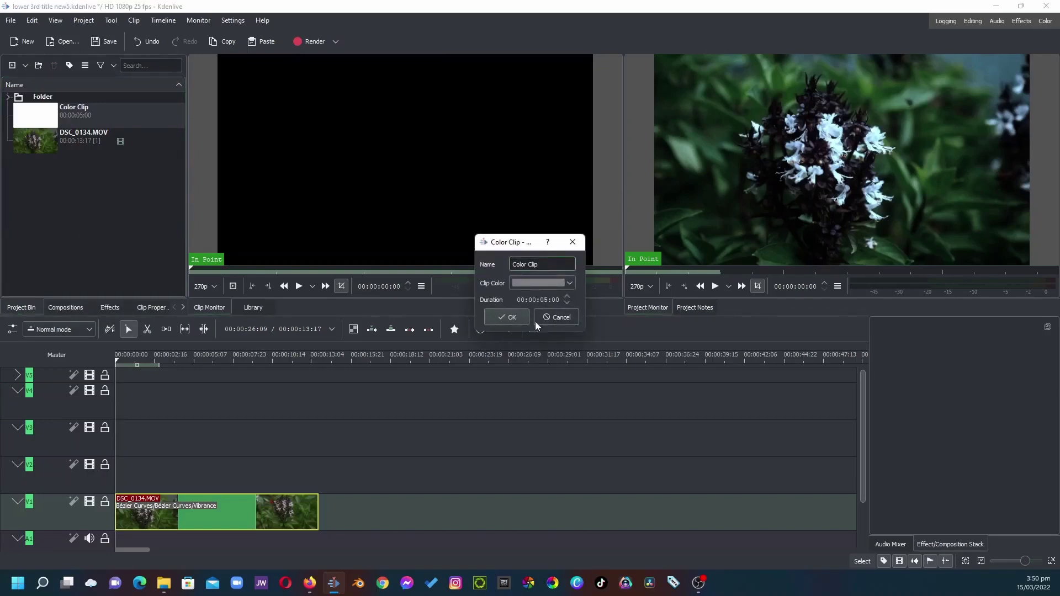
left_click(509, 318)
left_click(153, 308)
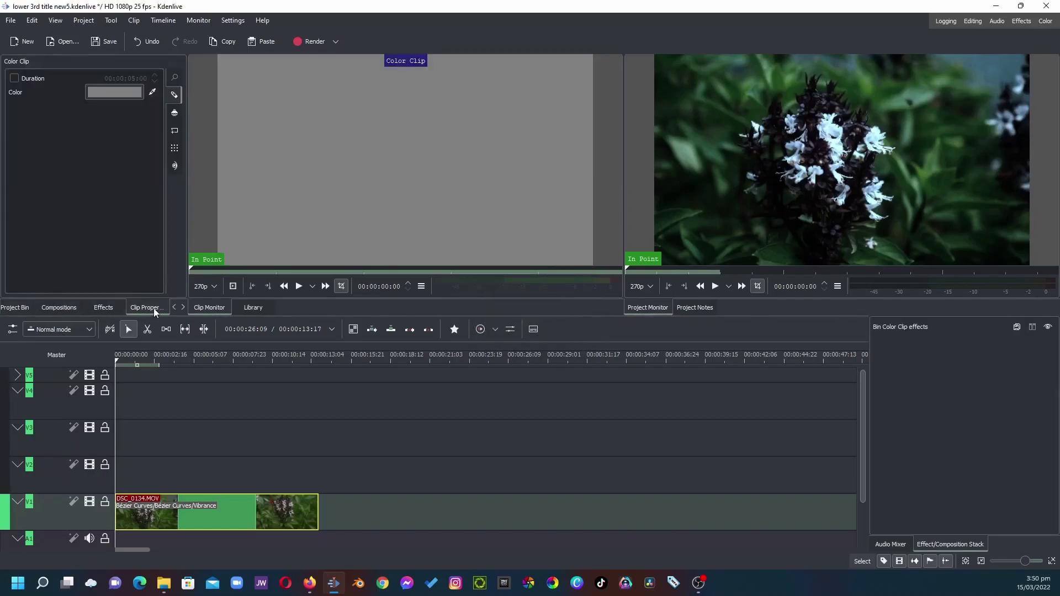
left_click(125, 95)
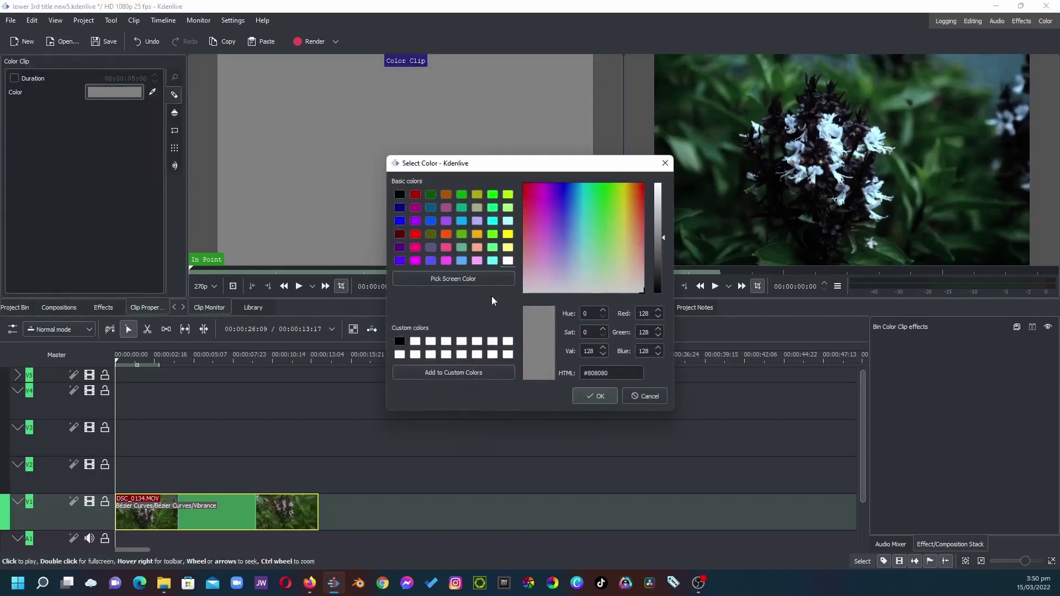
left_click(446, 247)
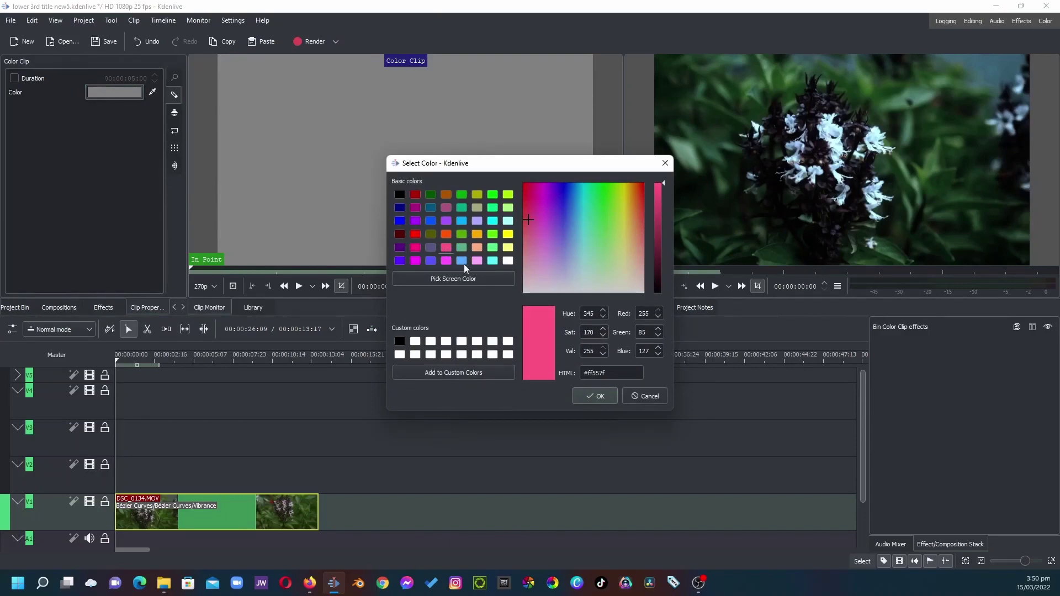
left_click(586, 397)
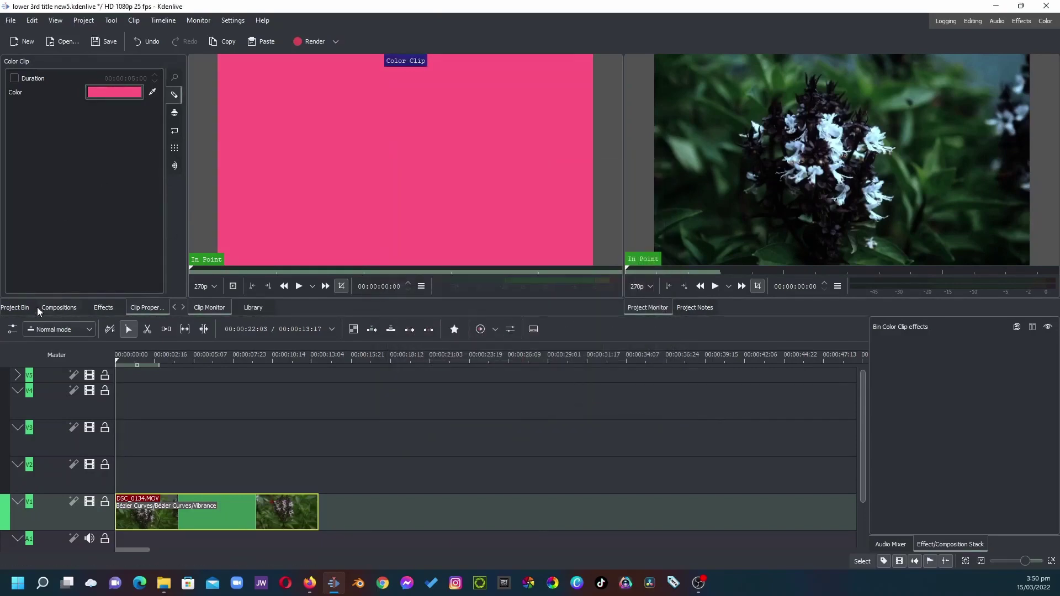
left_click(23, 307)
left_click(45, 207)
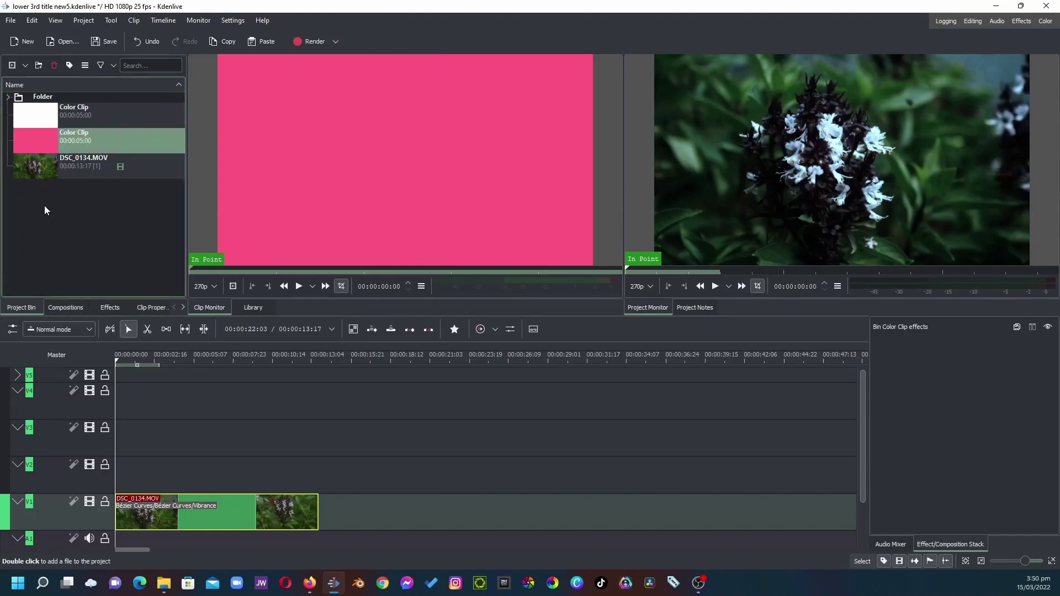
Step: Create a title clip reading LOWER THIRD TITLE, centred horizontally and vertically, in the bin
right_click(45, 206)
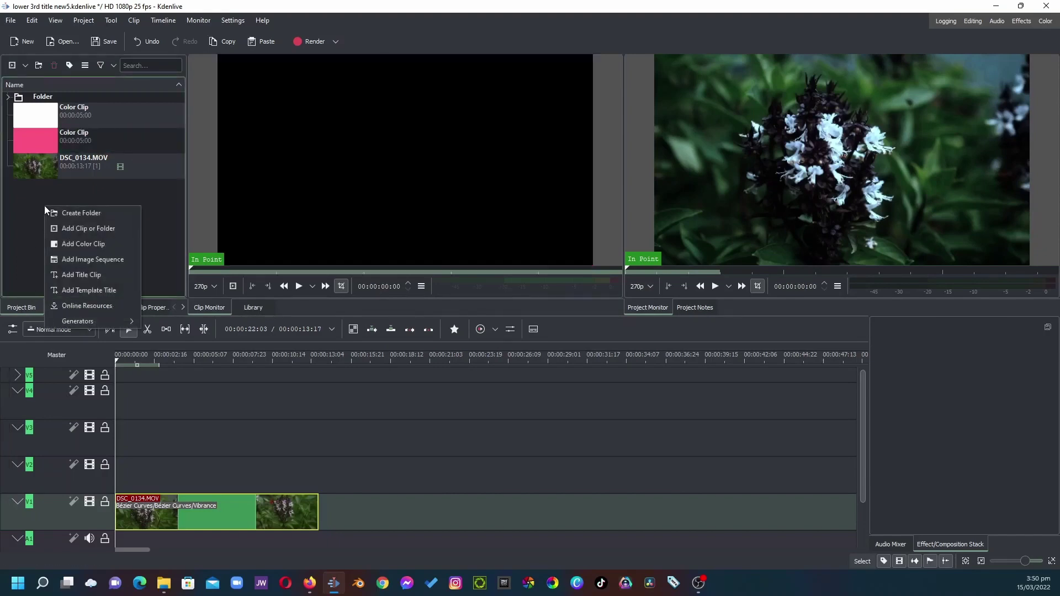
left_click(78, 277)
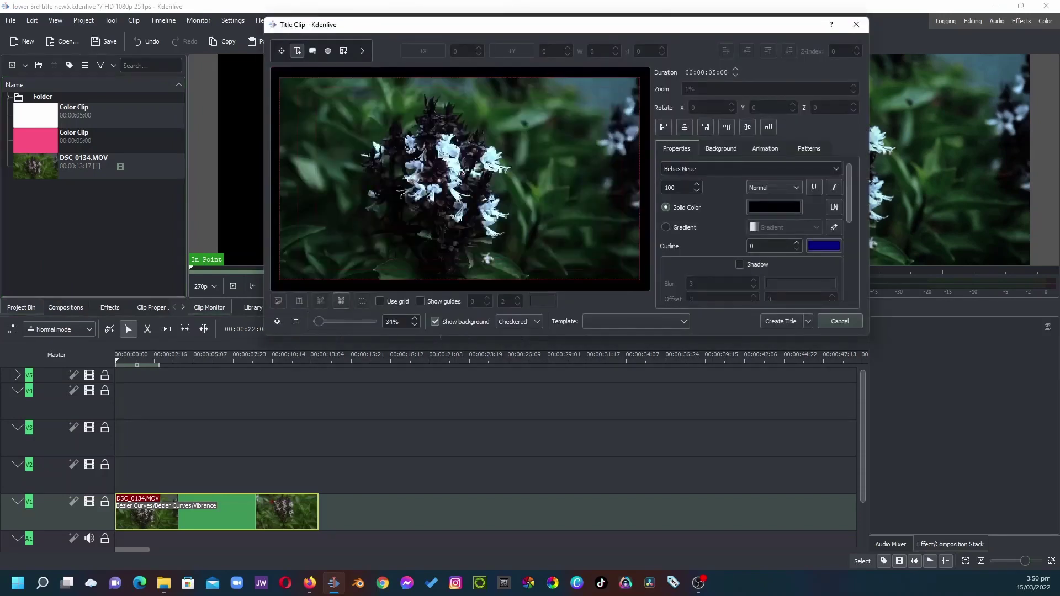
key("ctrl+v")
left_click(748, 128)
left_click(683, 126)
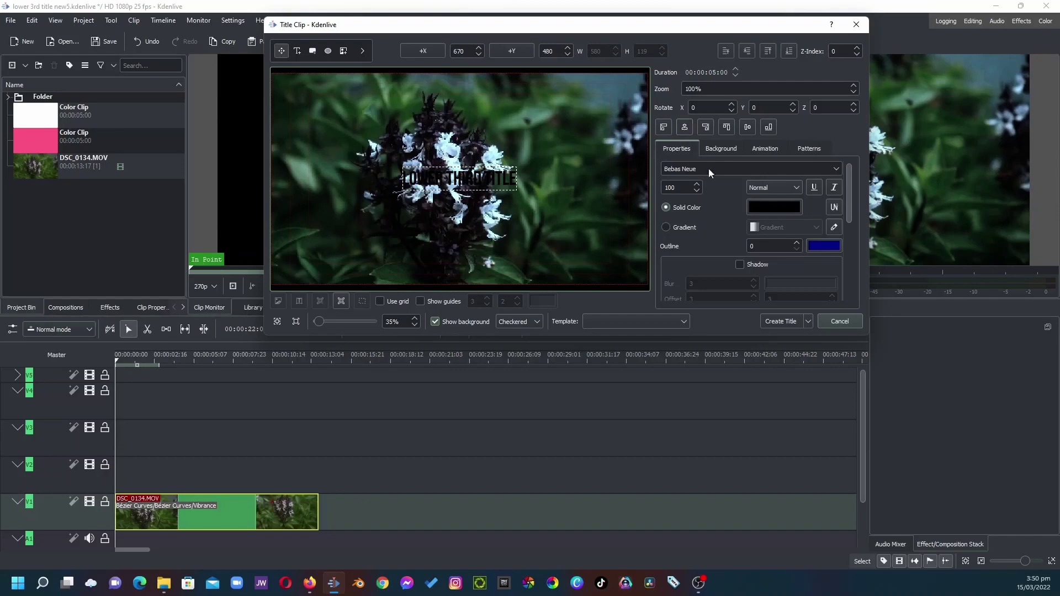
left_click(779, 320)
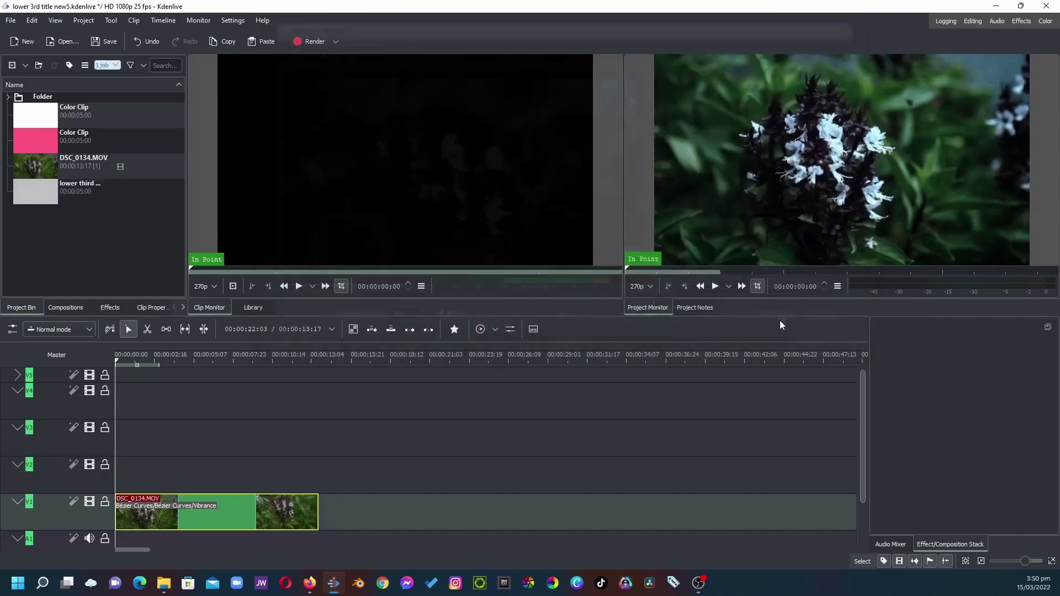
left_click(35, 121)
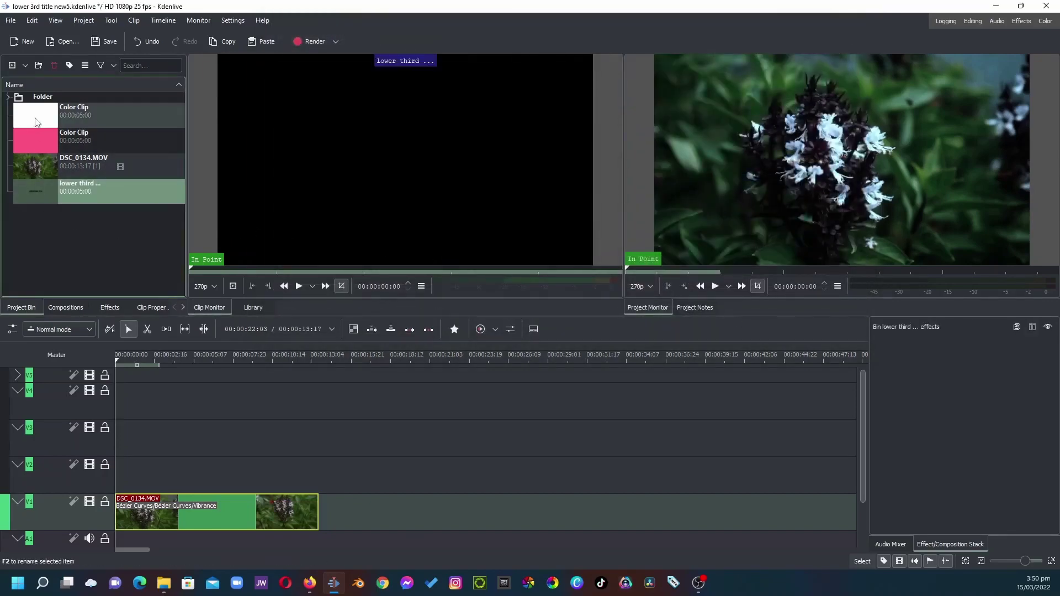
Step: Place the white, pink and title clips at the start of tracks V2, V3 and V4
left_click_drag(34, 120, 143, 476)
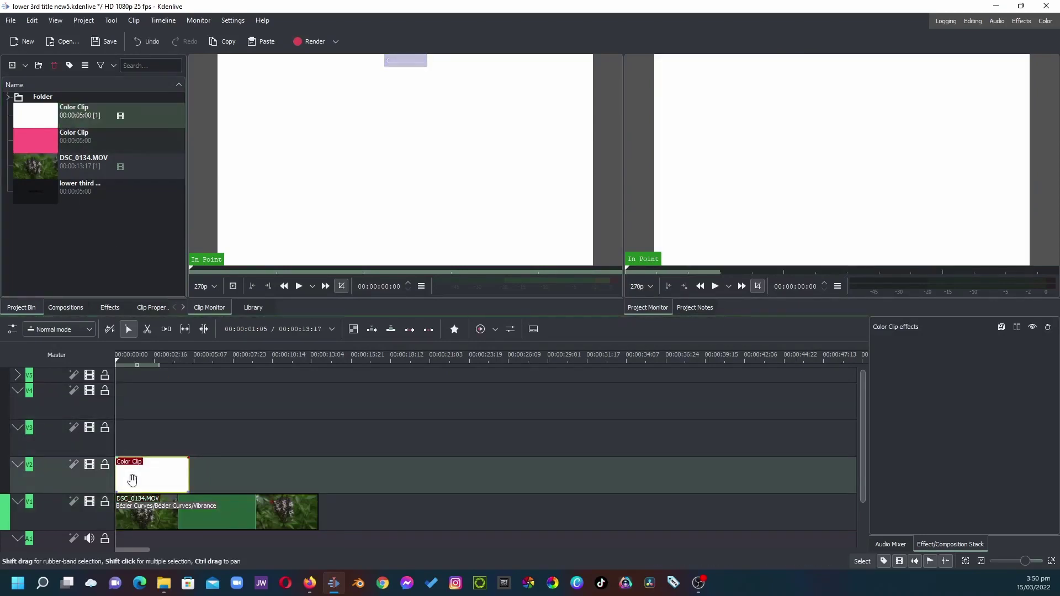
left_click(36, 134)
left_click_drag(35, 134, 148, 444)
left_click_drag(54, 200, 166, 406)
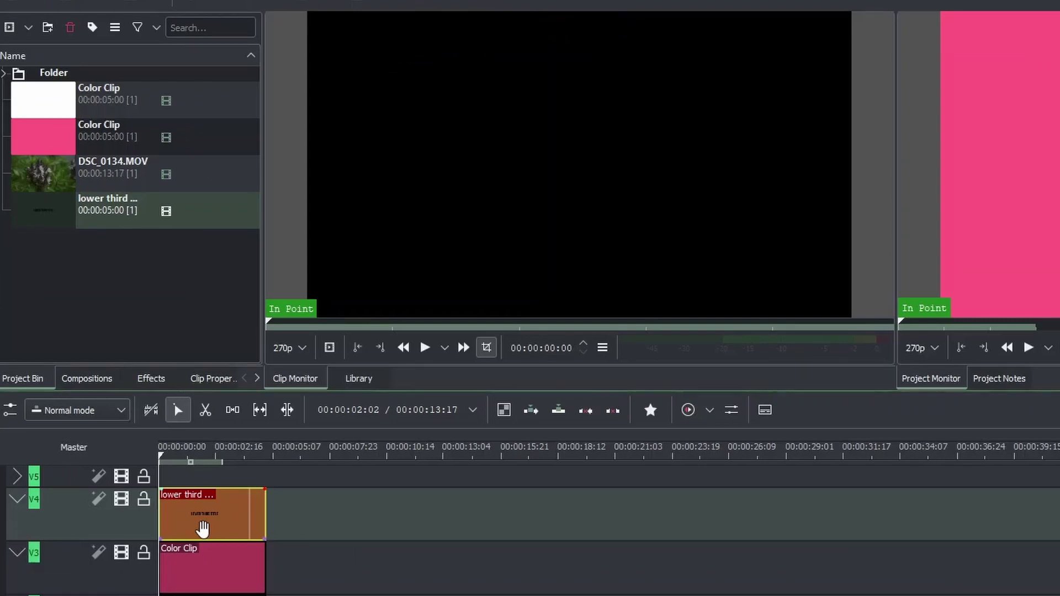
Step: Apply the Crop, Scale and Tilt effect to the title, pink and white clips
left_click(157, 377)
left_click(120, 40)
type("crop")
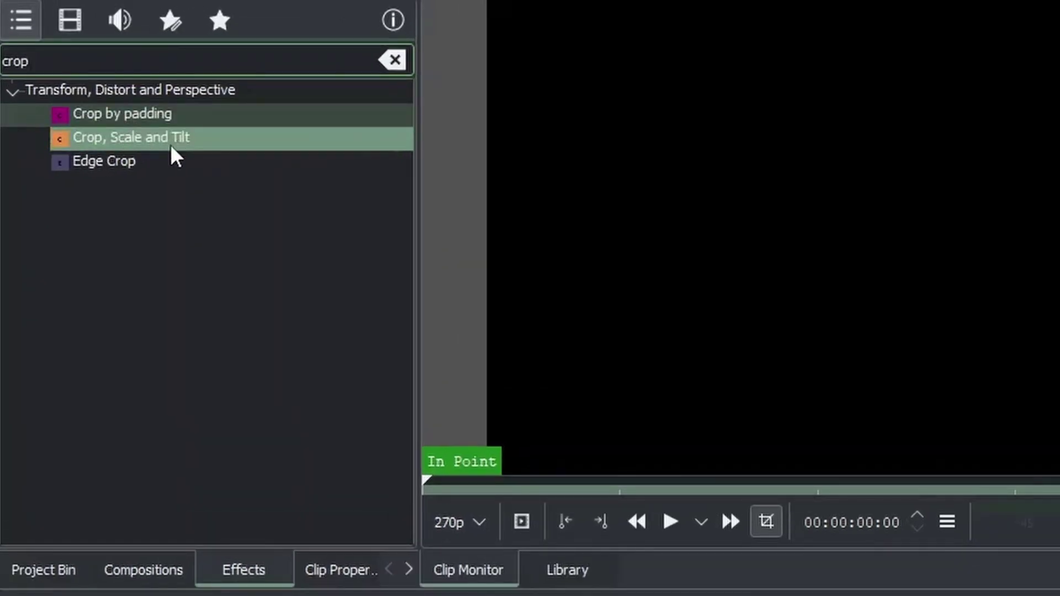
left_click(120, 139)
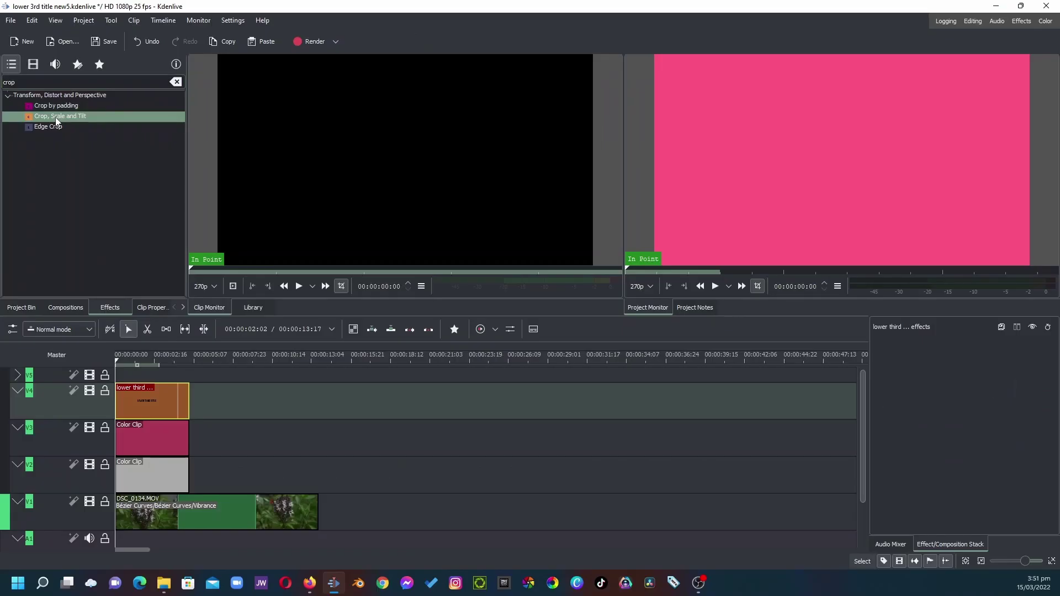
left_click_drag(120, 139, 152, 400)
left_click_drag(154, 446, 154, 446)
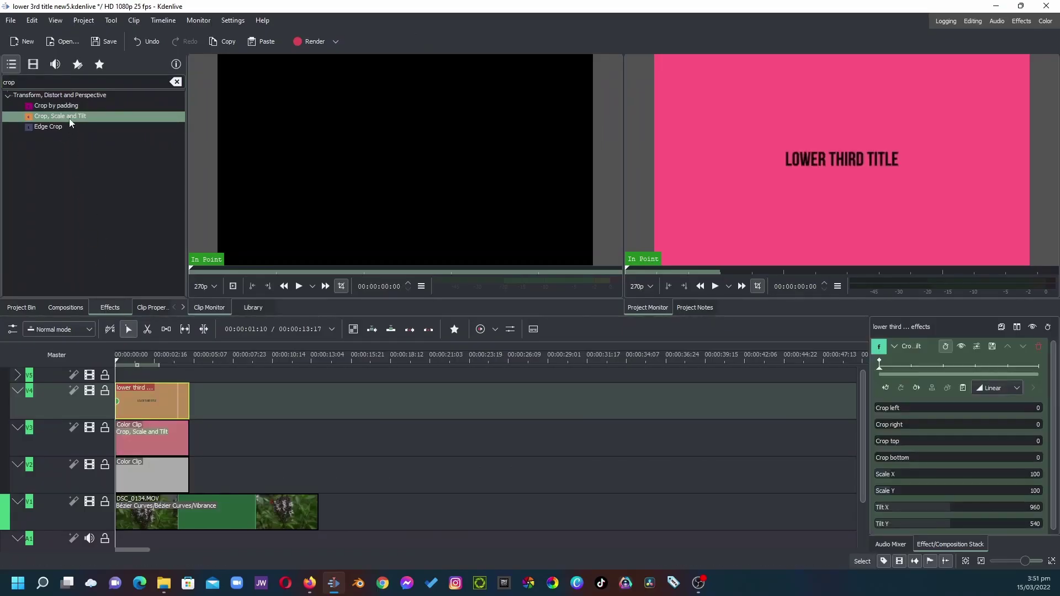
left_click_drag(69, 118, 151, 383)
left_click_drag(154, 459, 154, 462)
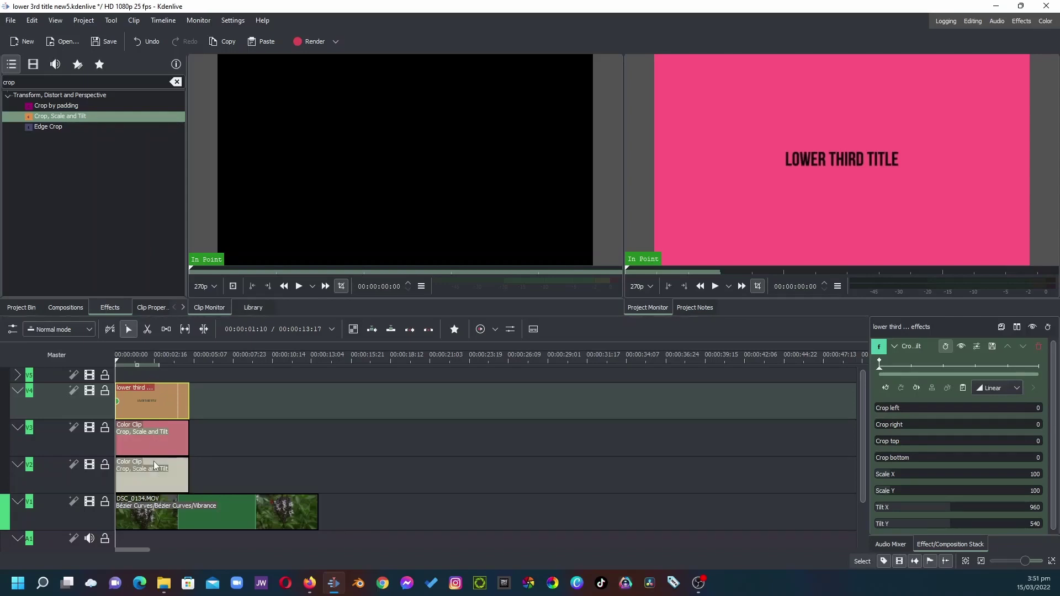
Step: Set Crop right to 1920 on both the pink and white bar clips
left_click(153, 452)
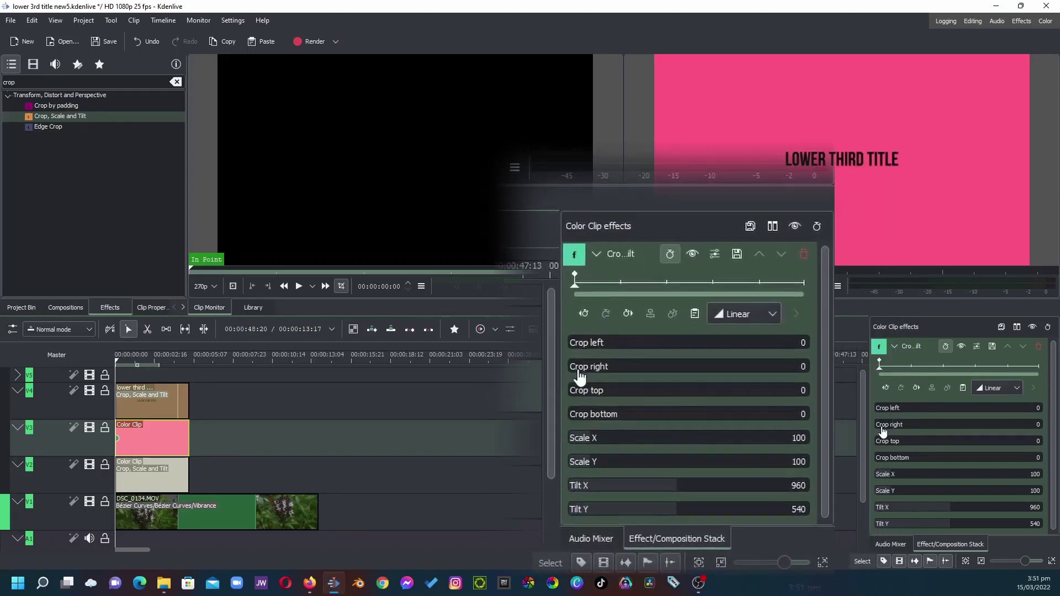
left_click_drag(881, 429, 1051, 428)
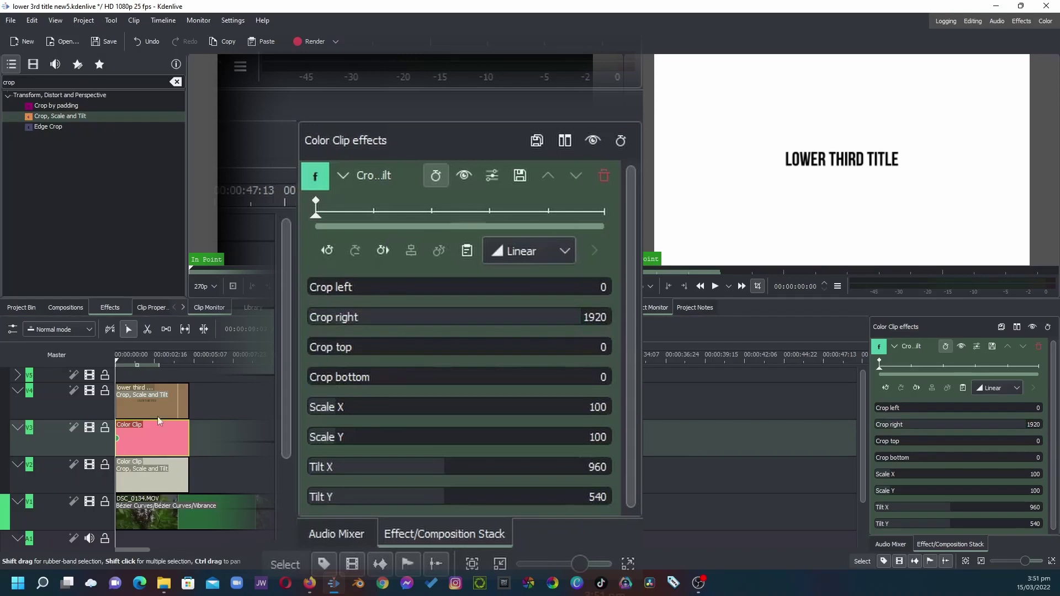
left_click(147, 475)
left_click_drag(887, 425, 1041, 428)
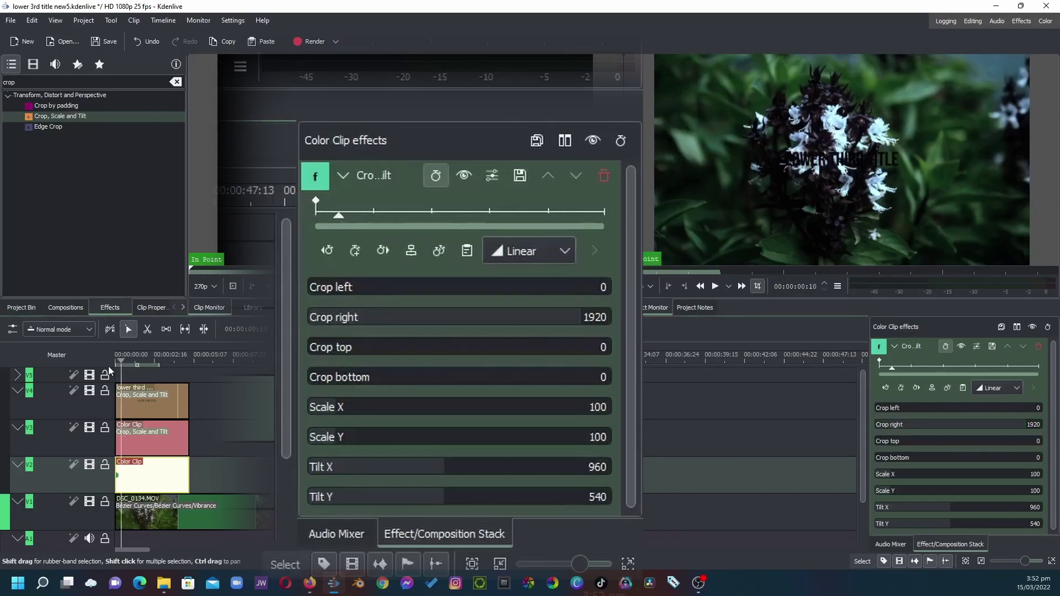
Step: Keyframe the white bar at frame 00:00:00:23 with Crop right set to 0
left_click_drag(114, 360, 128, 357)
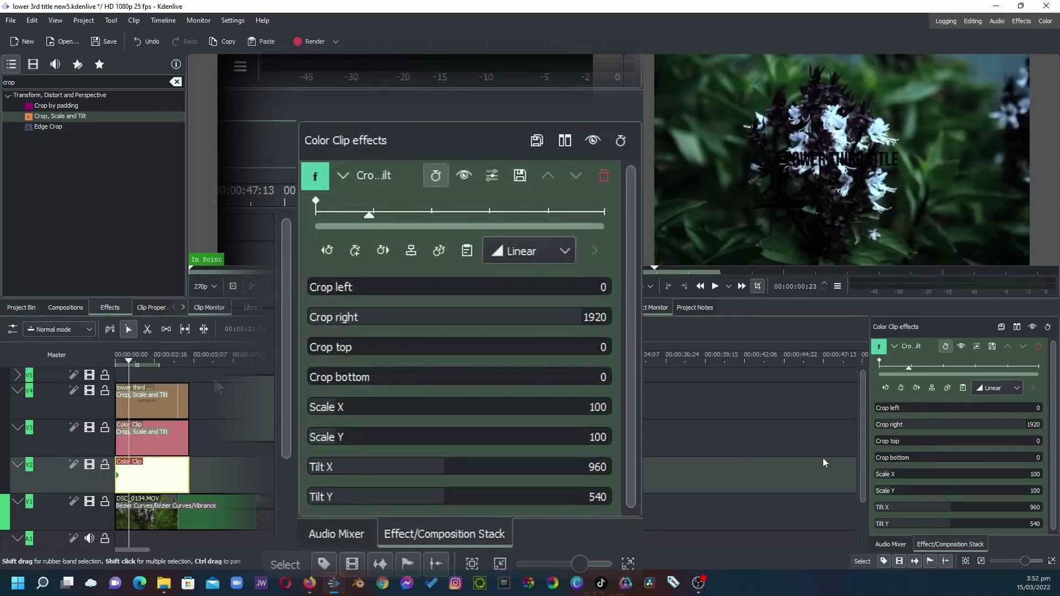
left_click(354, 252)
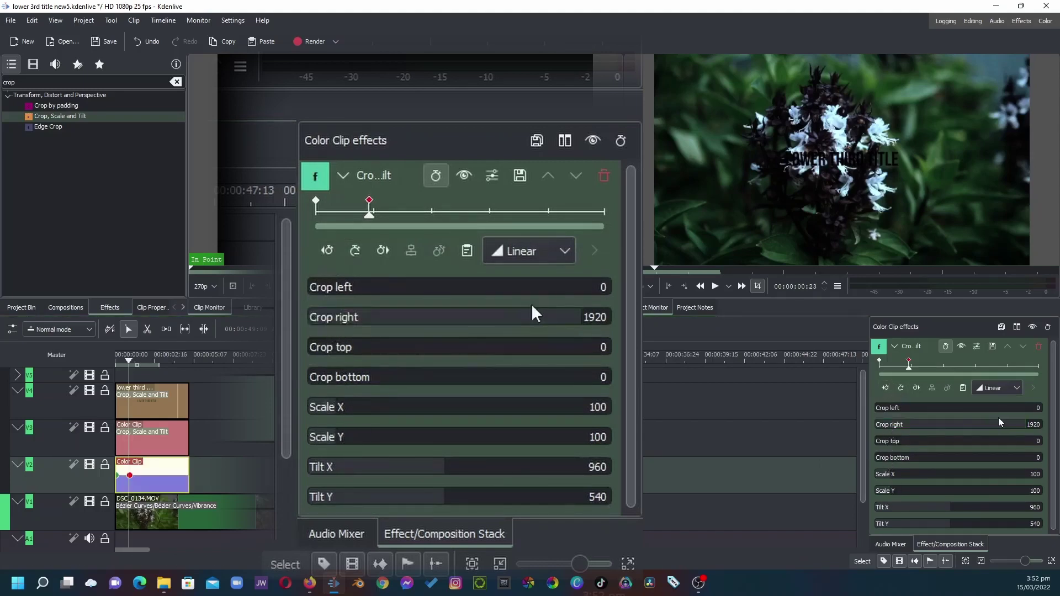
left_click_drag(1019, 429, 875, 429)
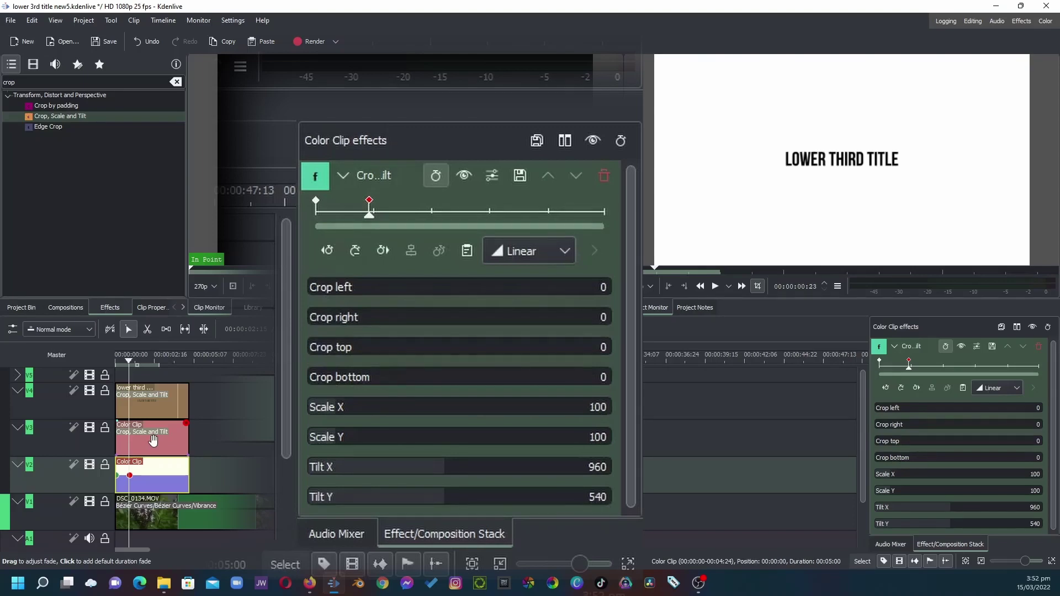
Step: Add a pink bar keyframe near 00:00:01:05 with Crop right reduced from 1920 to 0
key("space")
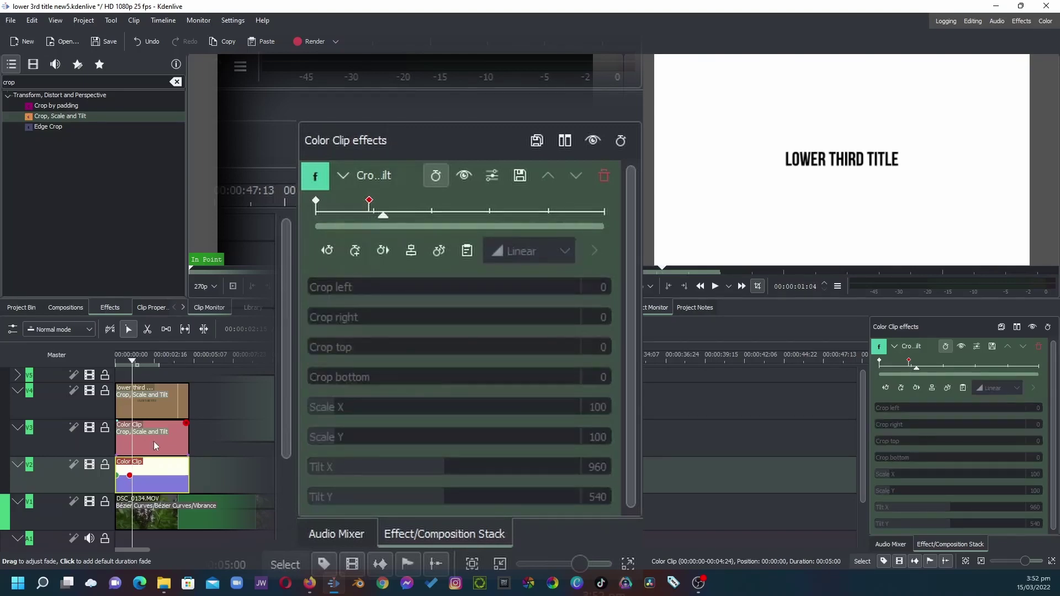
left_click(154, 441)
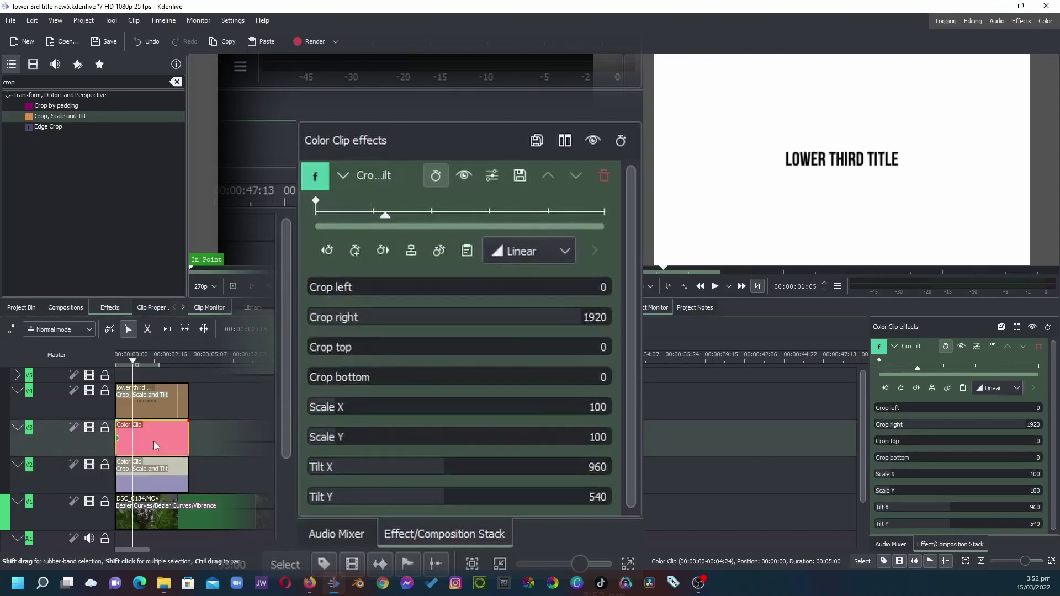
left_click(352, 250)
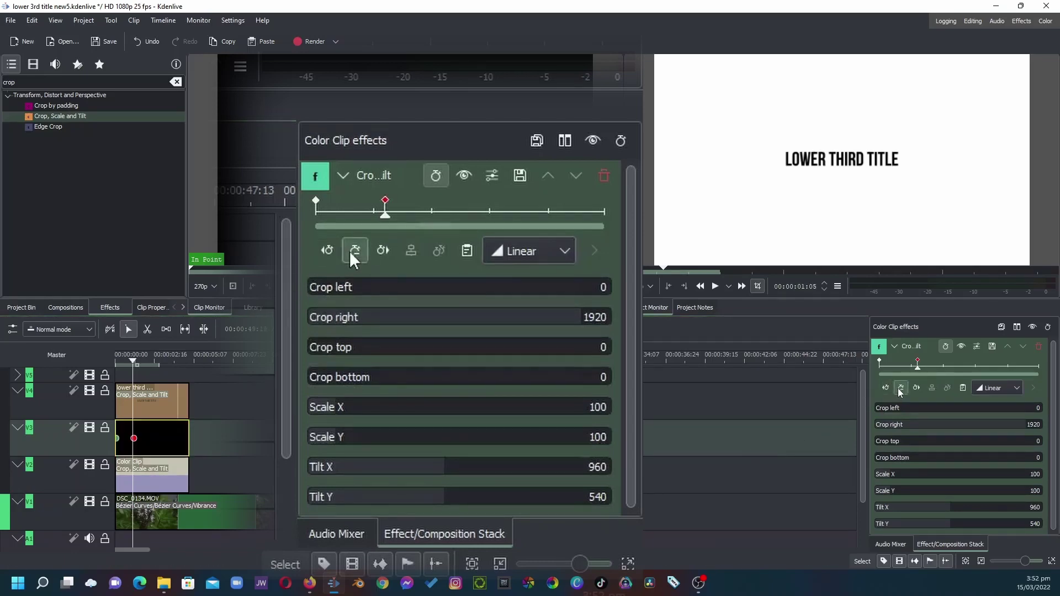
left_click_drag(573, 324, 308, 335)
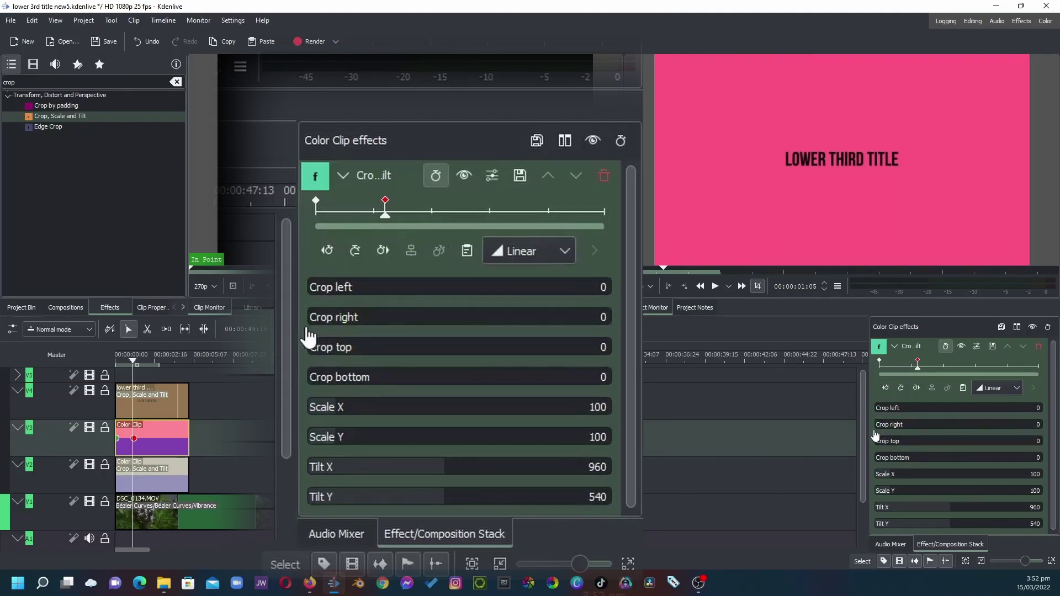
left_click(128, 396)
left_click_drag(135, 365, 117, 365)
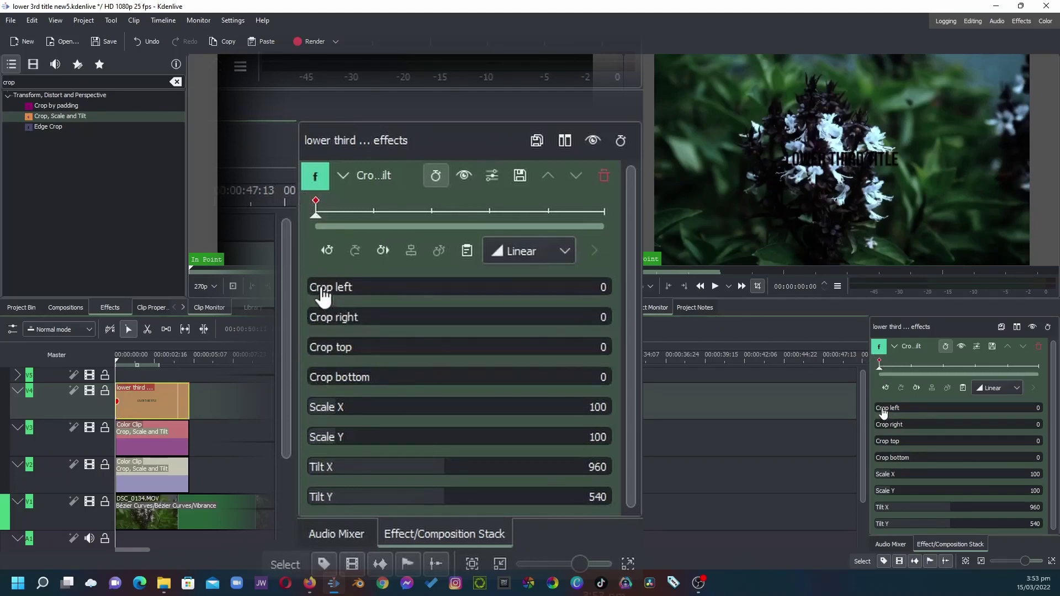
Step: Crop the title with Crop left 1920 at the start, keyframing it to 0 at 00:00:01:09
left_click_drag(883, 412, 1039, 411)
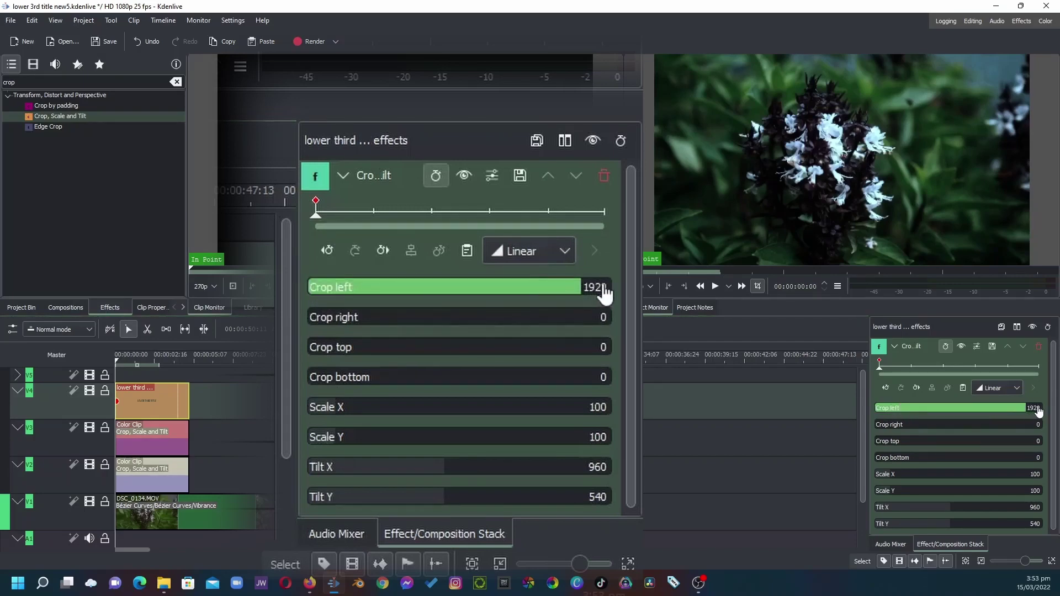
left_click(151, 438)
left_click_drag(118, 360, 133, 361)
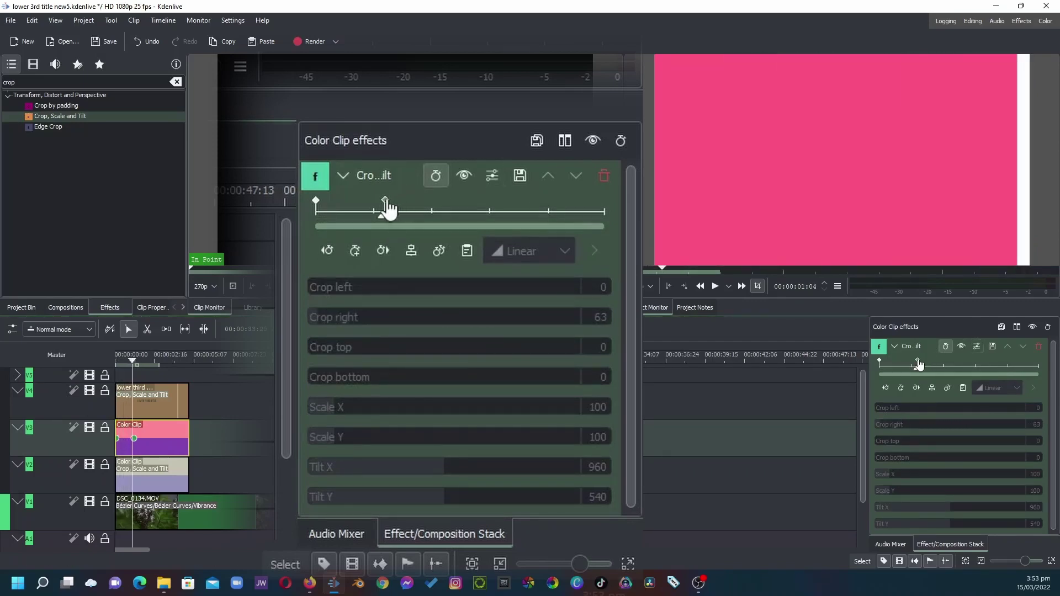
left_click(386, 202)
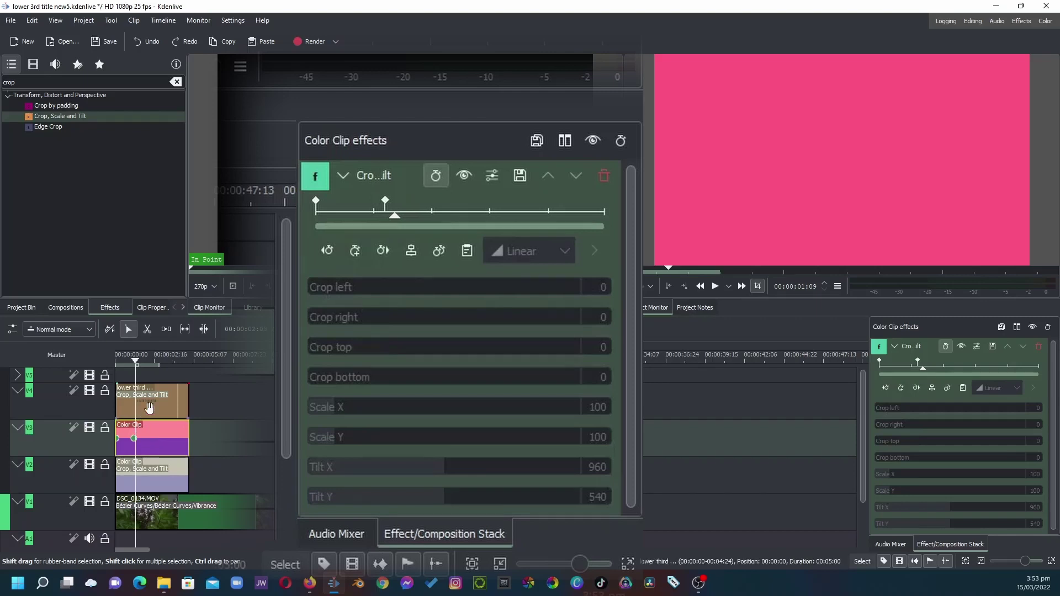
left_click(149, 407)
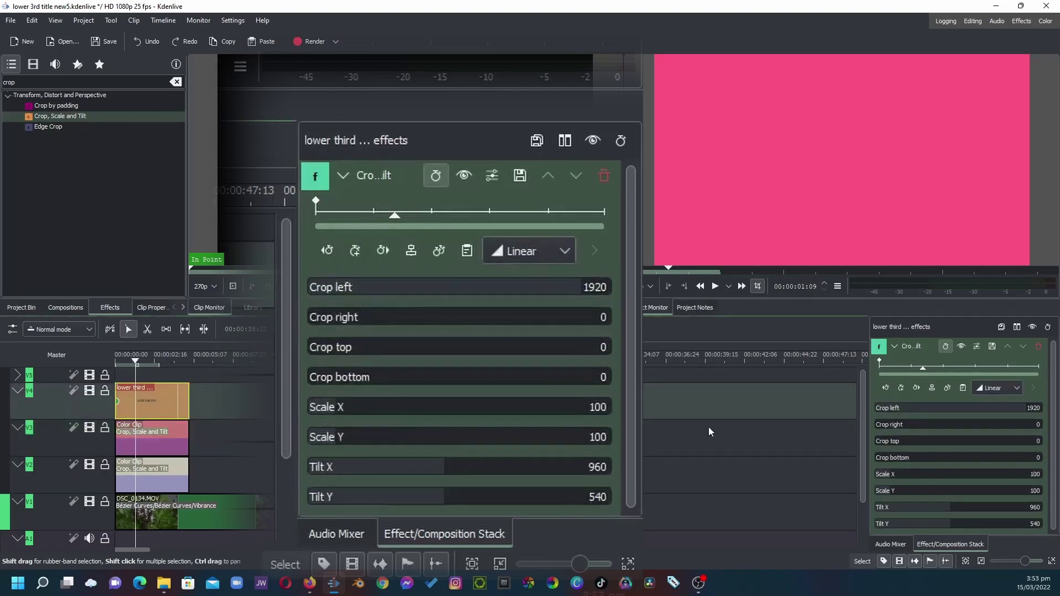
left_click(362, 252)
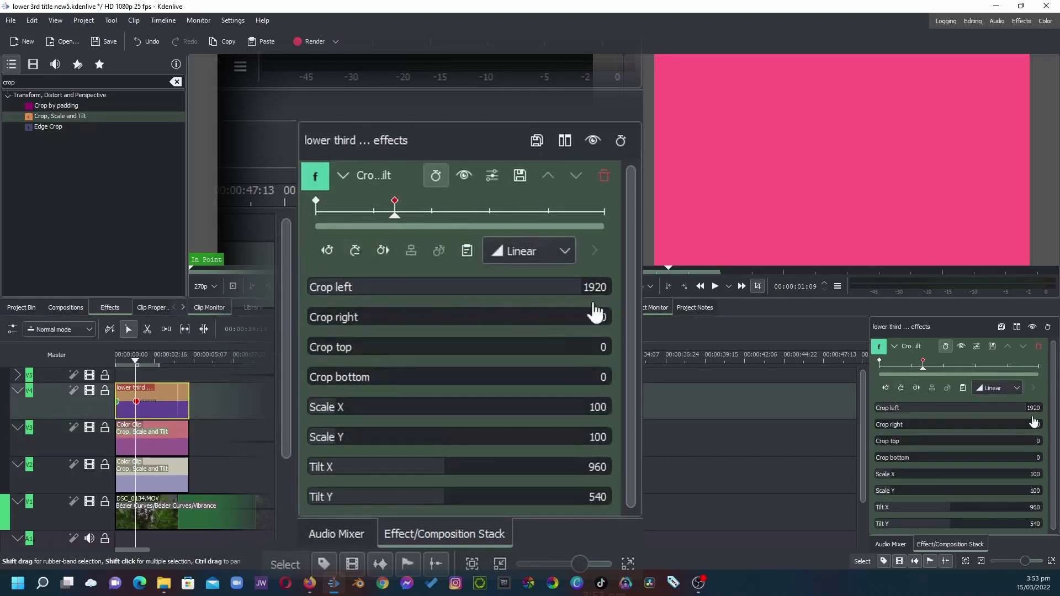
left_click_drag(525, 292, 298, 303)
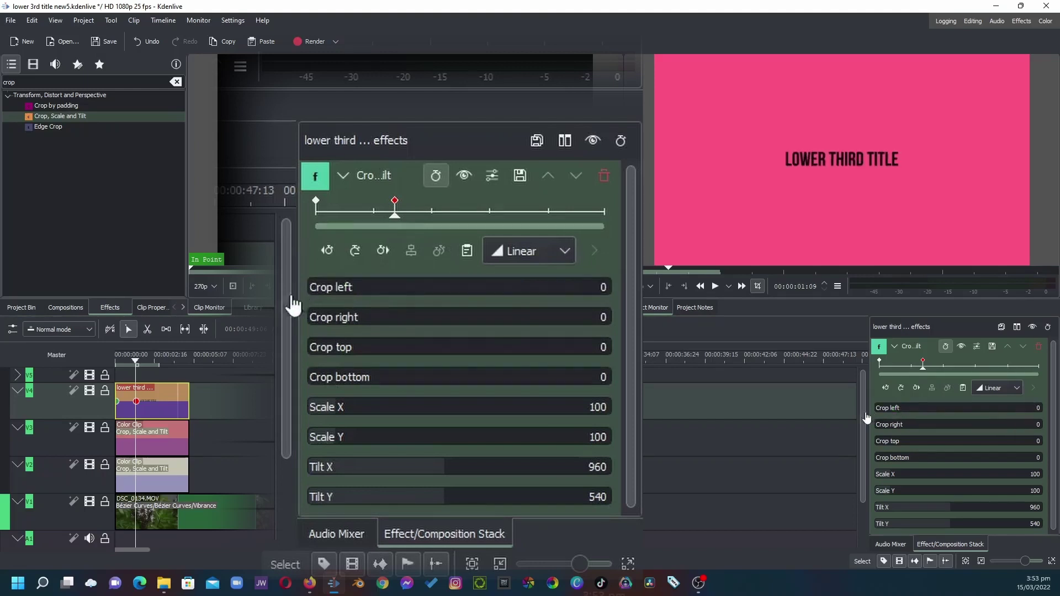
Step: Add hold keyframes near 00:00:03:14 on the title, pink bar and white bar
left_click_drag(138, 363, 168, 362)
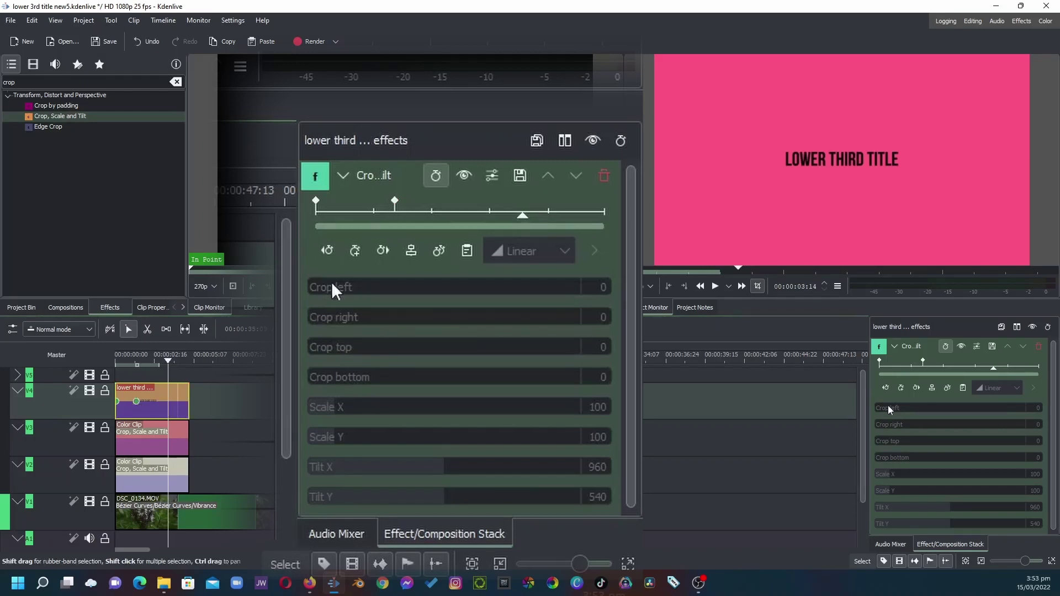
left_click(355, 250)
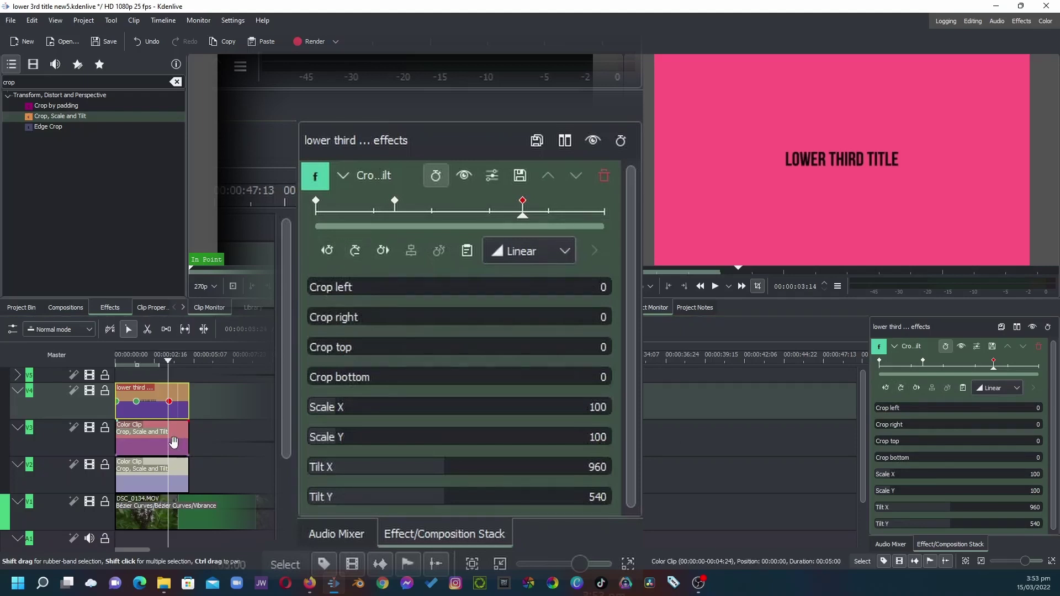
left_click(180, 444)
left_click(355, 250)
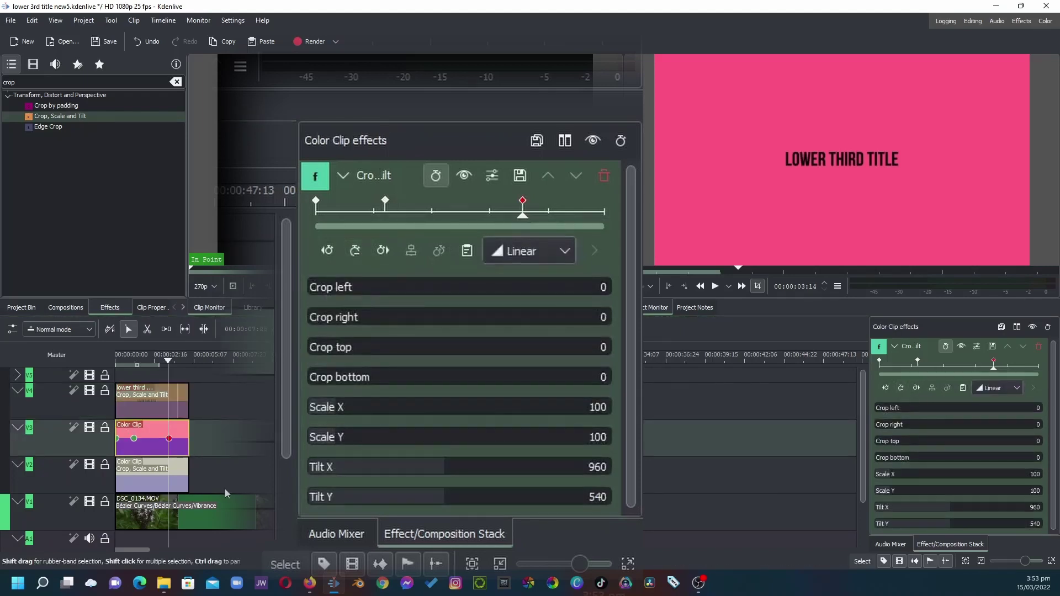
key("Down")
left_click(354, 250)
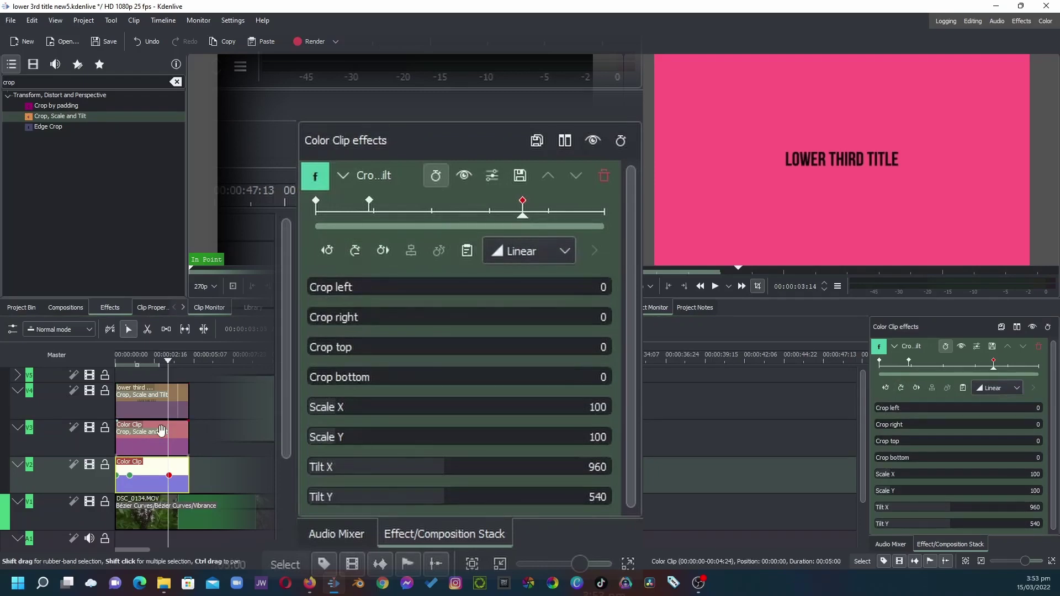
Step: Keyframe the title at 00:00:03:18 with Crop left 1920 to hide the text
key("Right")
key("Right")
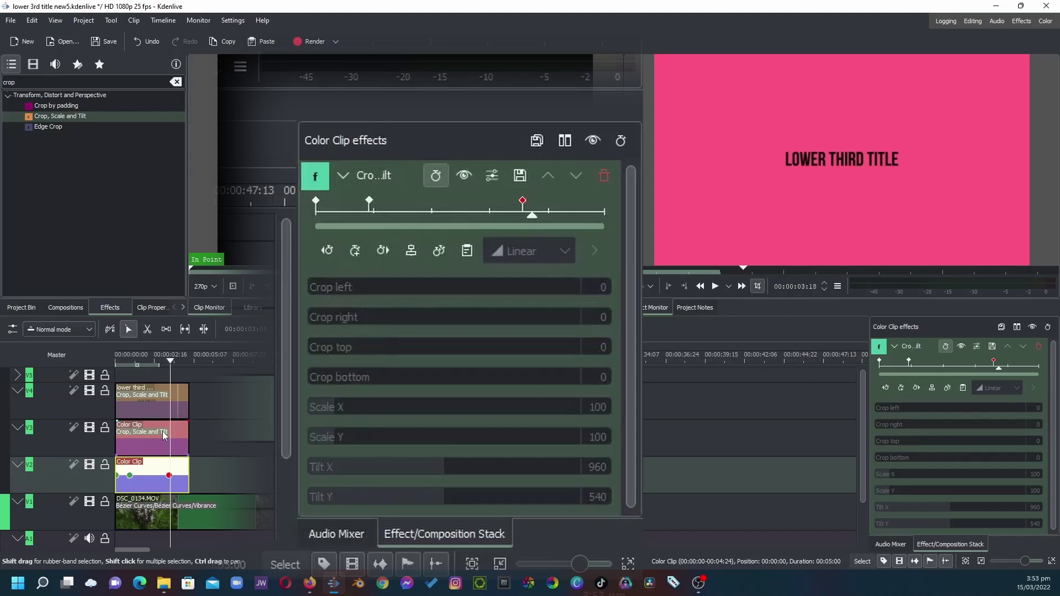
left_click(138, 388)
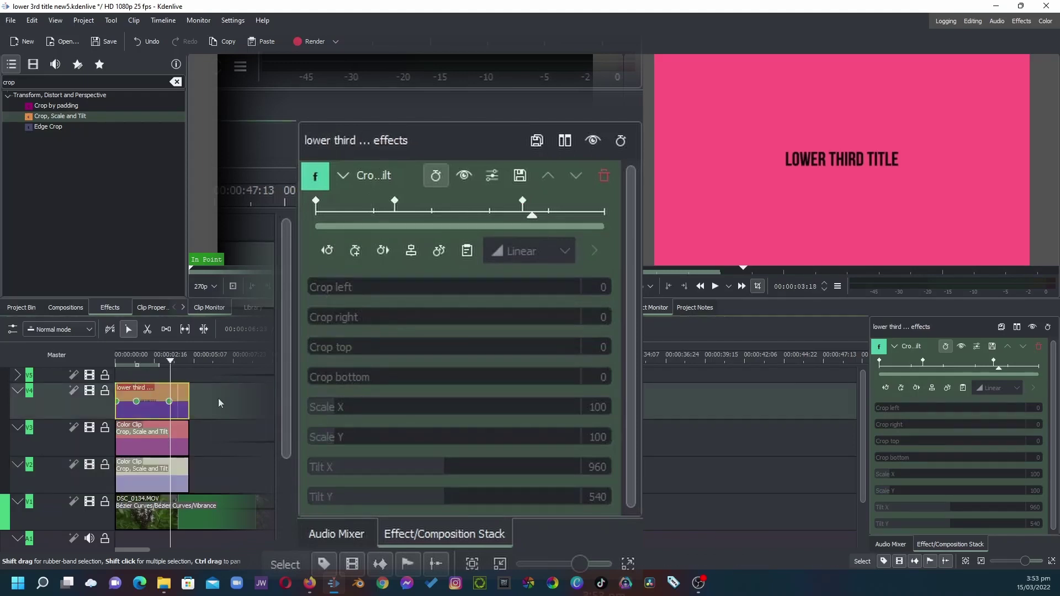
left_click(900, 387)
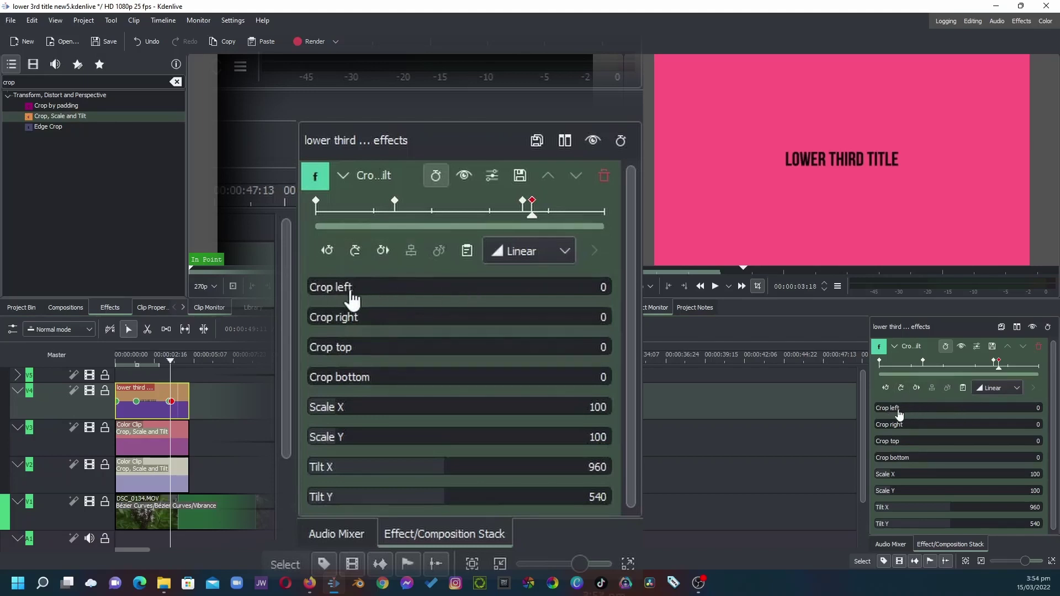
left_click_drag(878, 410, 1037, 408)
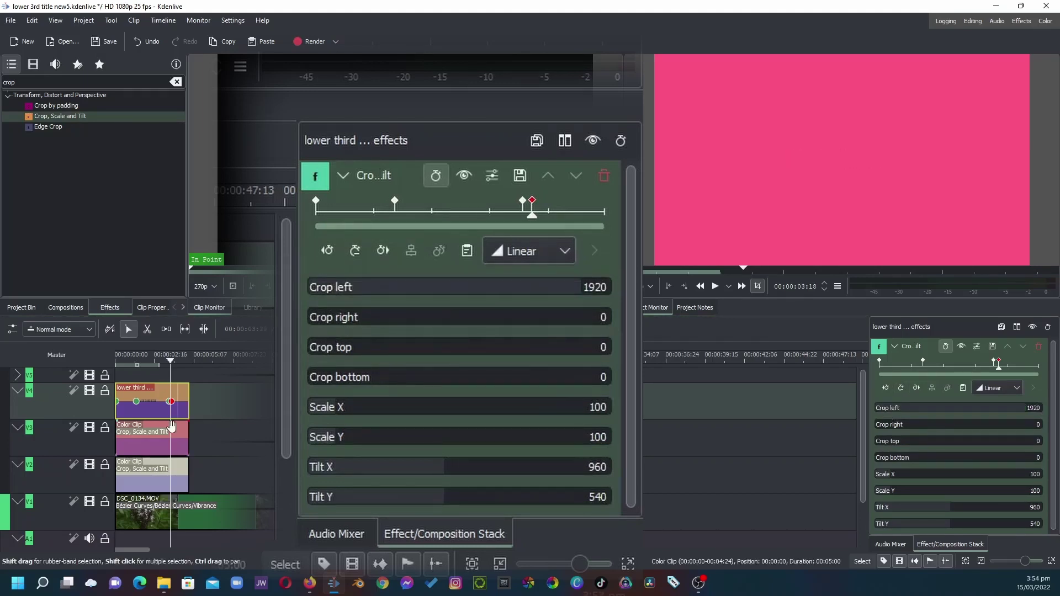
key("Right")
key("Right")
key("Right")
key("ctrl+z")
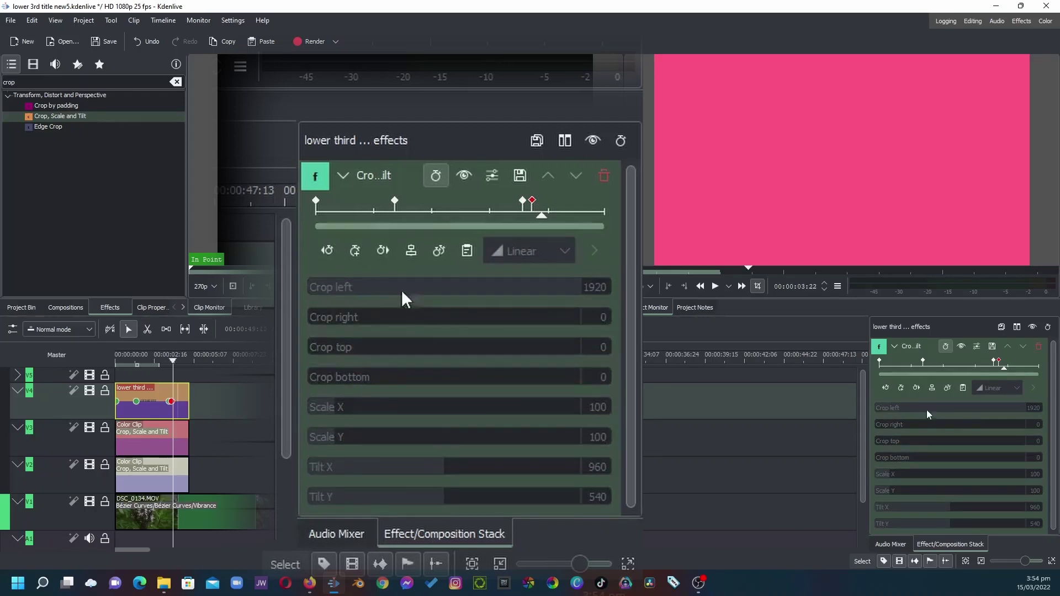
Step: Keyframe the pink bar at 00:00:03:22 with Crop right 1920
left_click(164, 449)
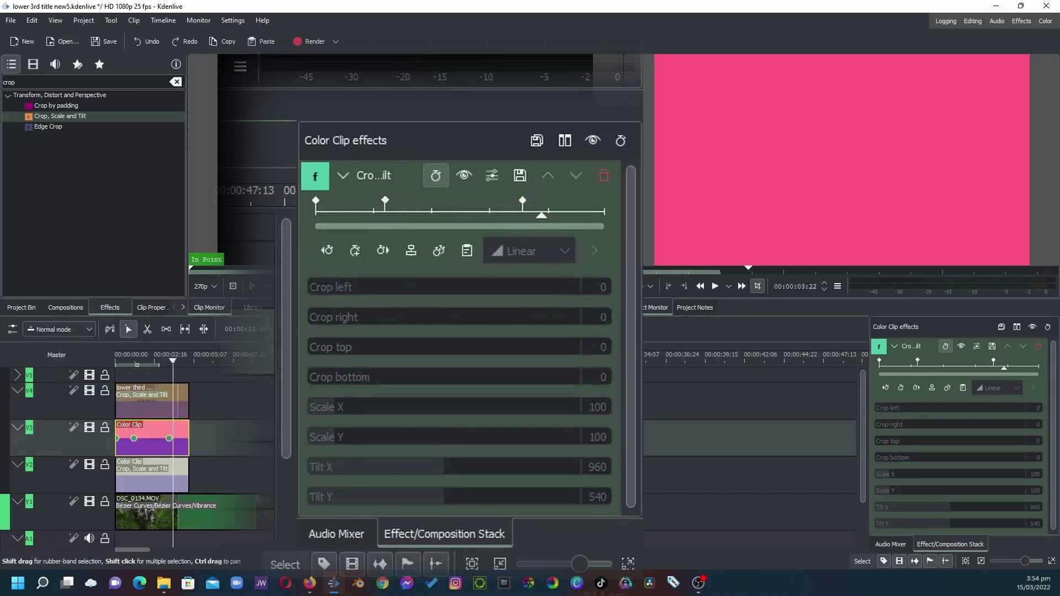
left_click(355, 251)
left_click_drag(334, 329, 628, 315)
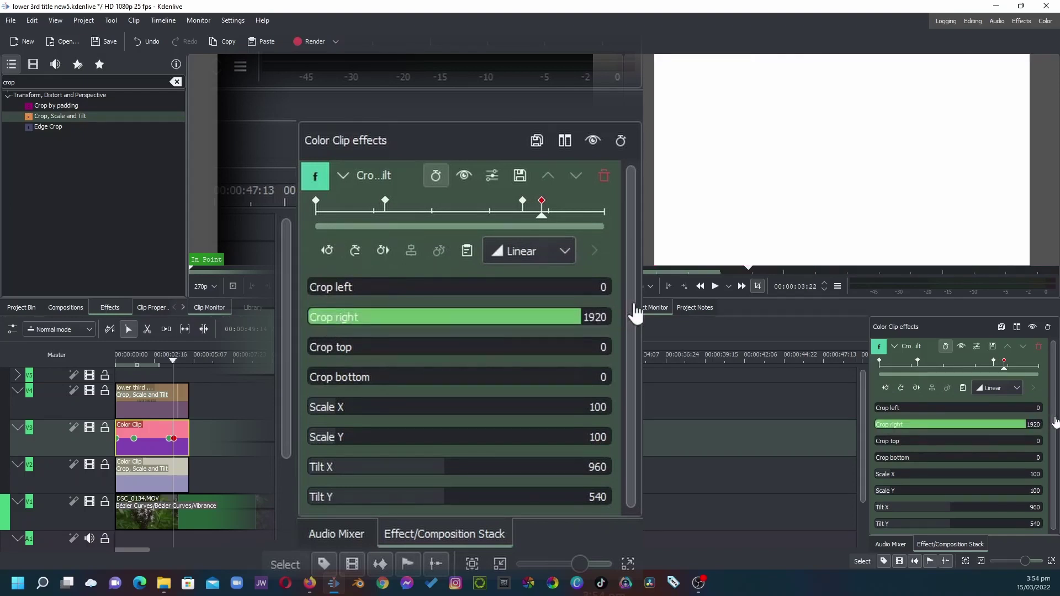
Step: Keyframe the white bar at 00:00:04:00 with Crop right 1920
left_click(159, 467)
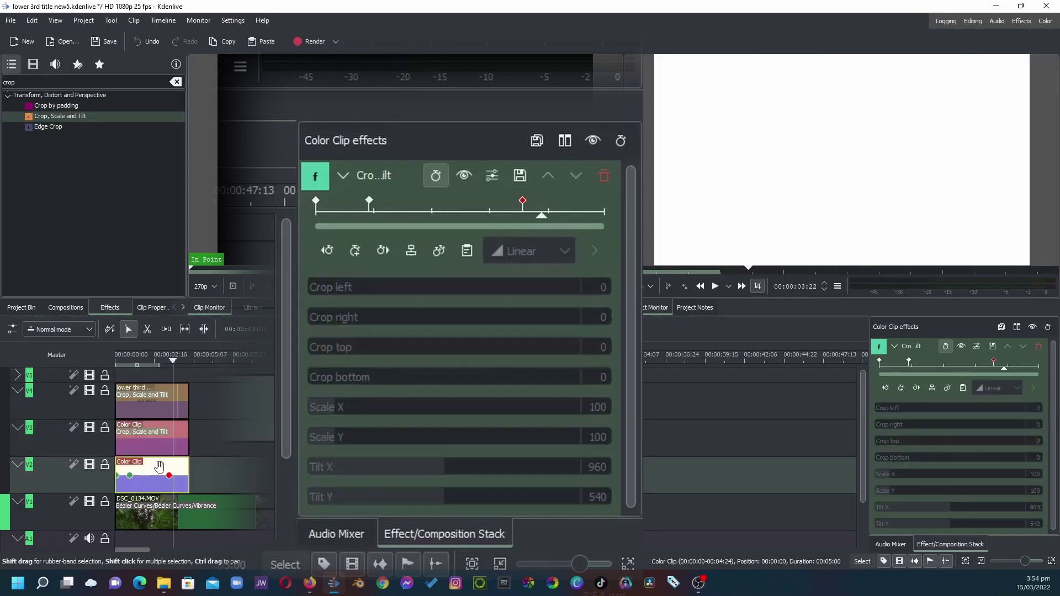
key("Right")
key("Right")
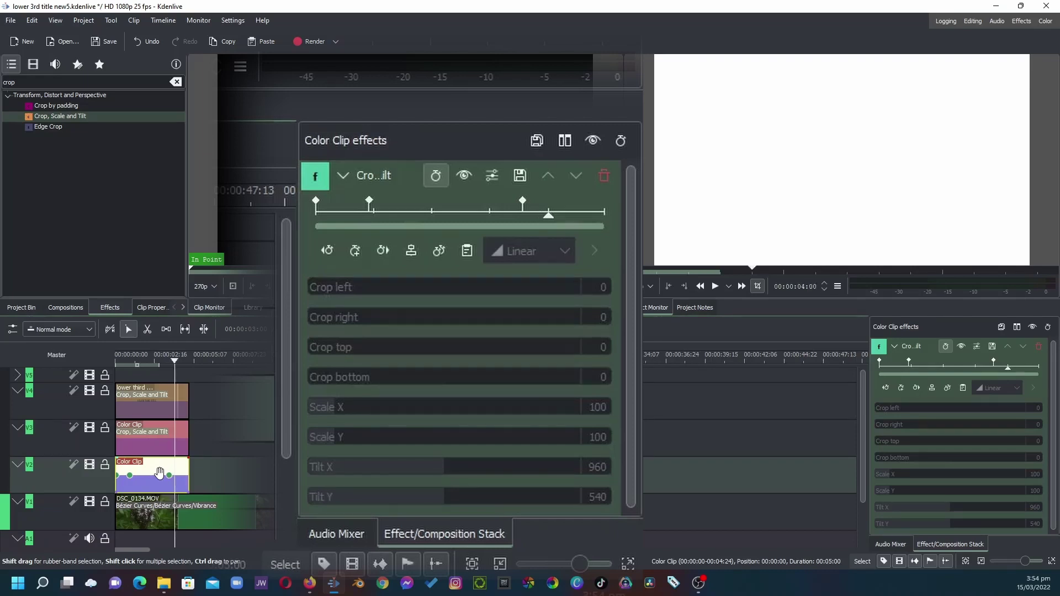
left_click(355, 251)
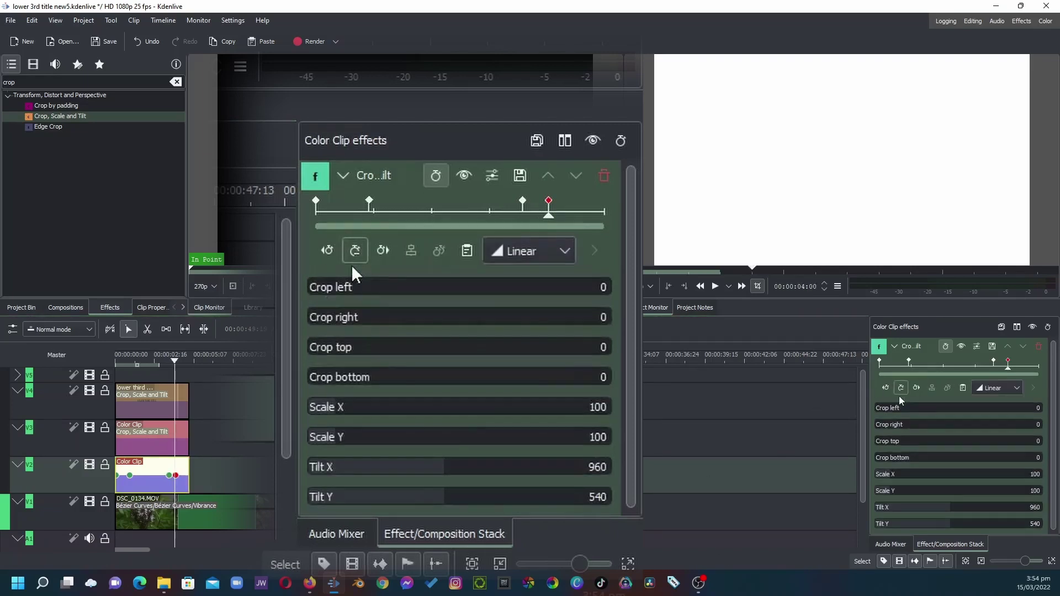
left_click_drag(356, 326, 633, 329)
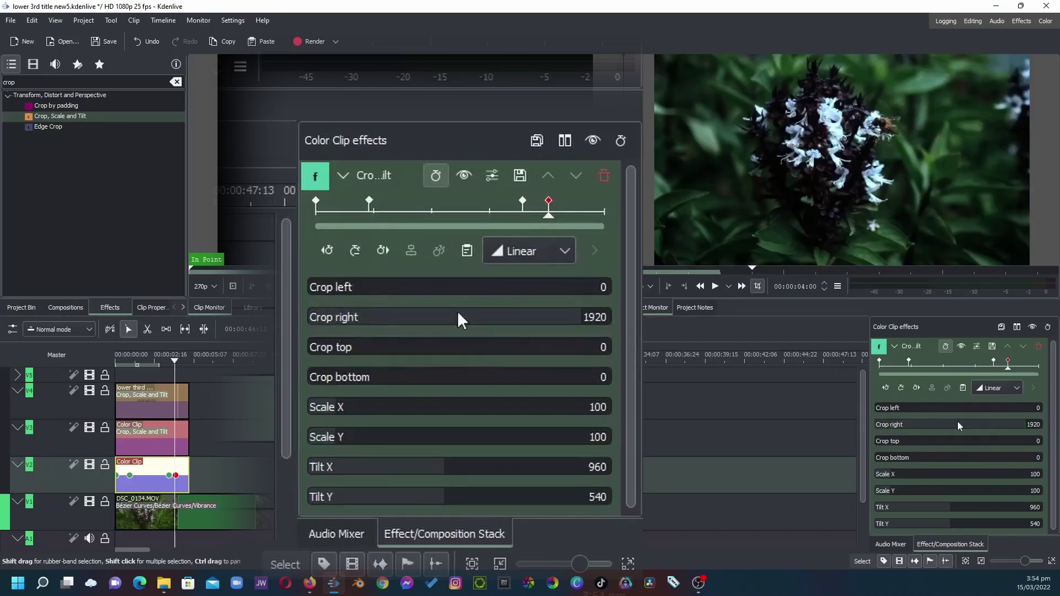
Step: Switch the white and pink bars' last keyframes from Linear to Smooth interpolation
left_click(524, 251)
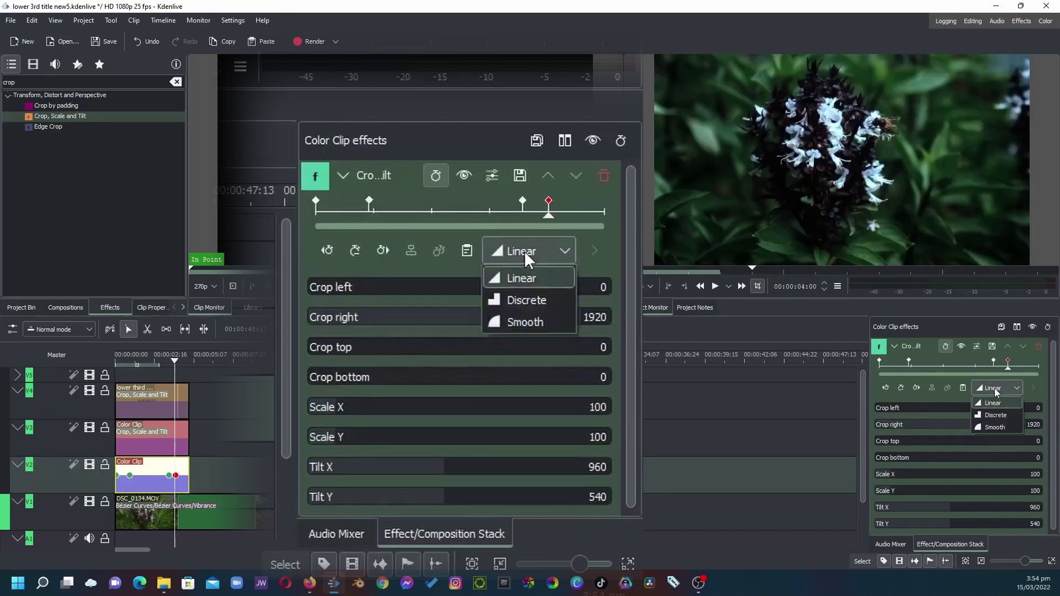
left_click(512, 319)
left_click(152, 444)
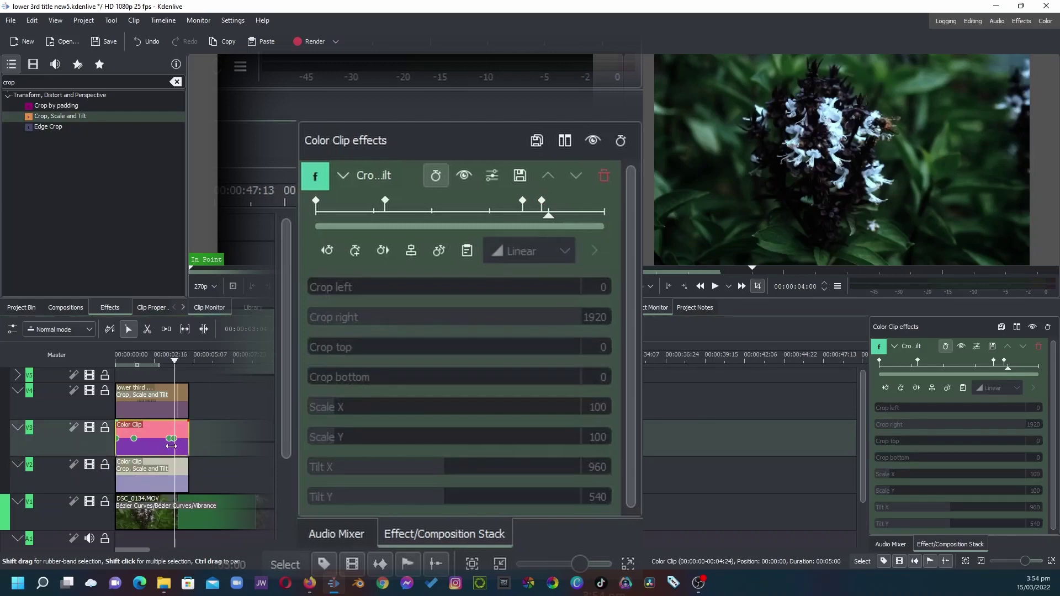
left_click(1003, 361)
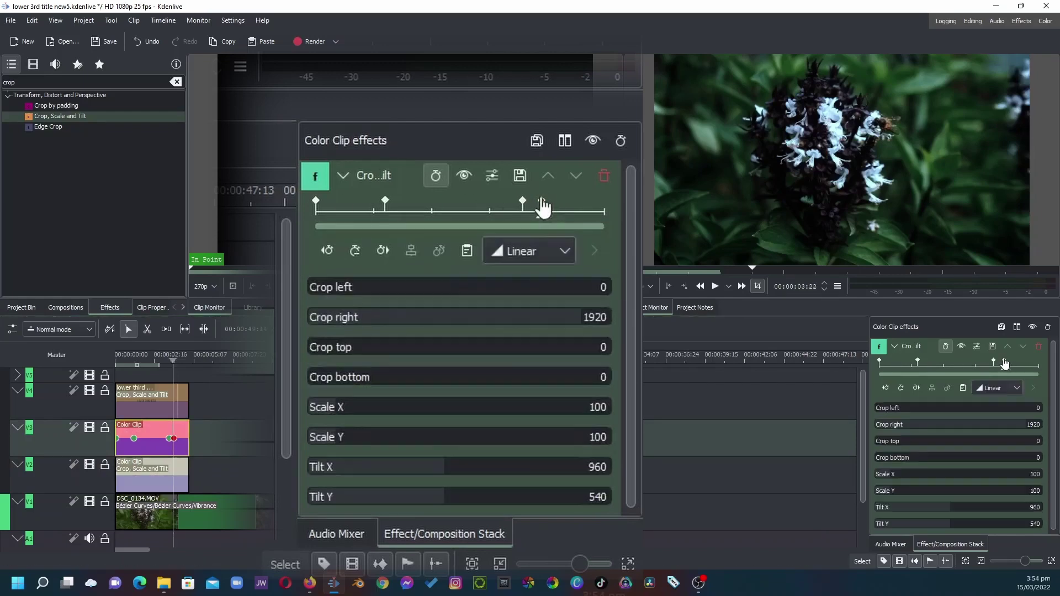
left_click(524, 316)
left_click(191, 406)
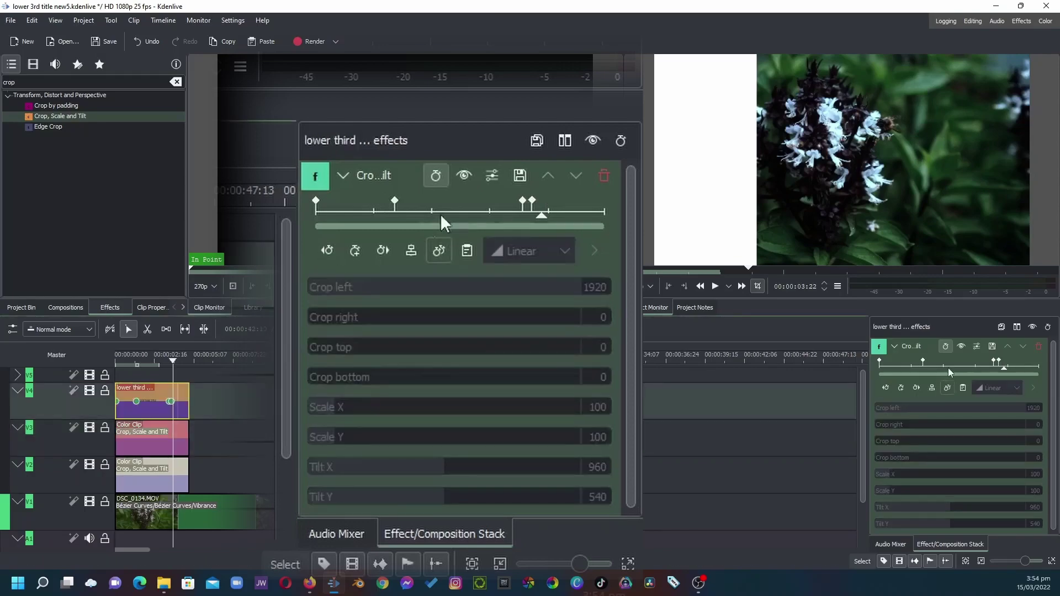
left_click(533, 203)
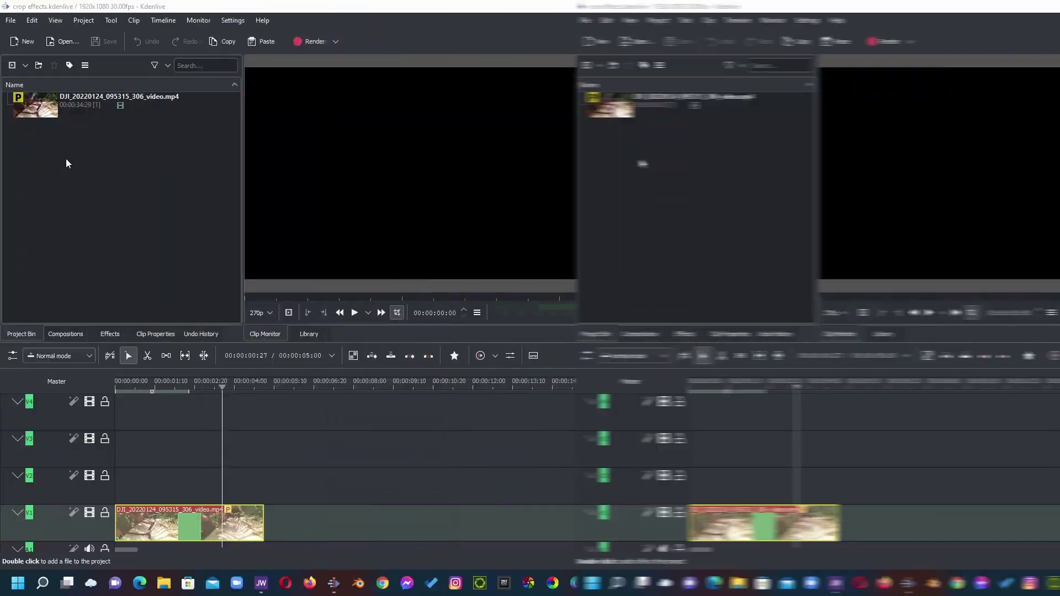
Step: Add a 5-second colour clip to the project bin and set it to white
right_click(65, 158)
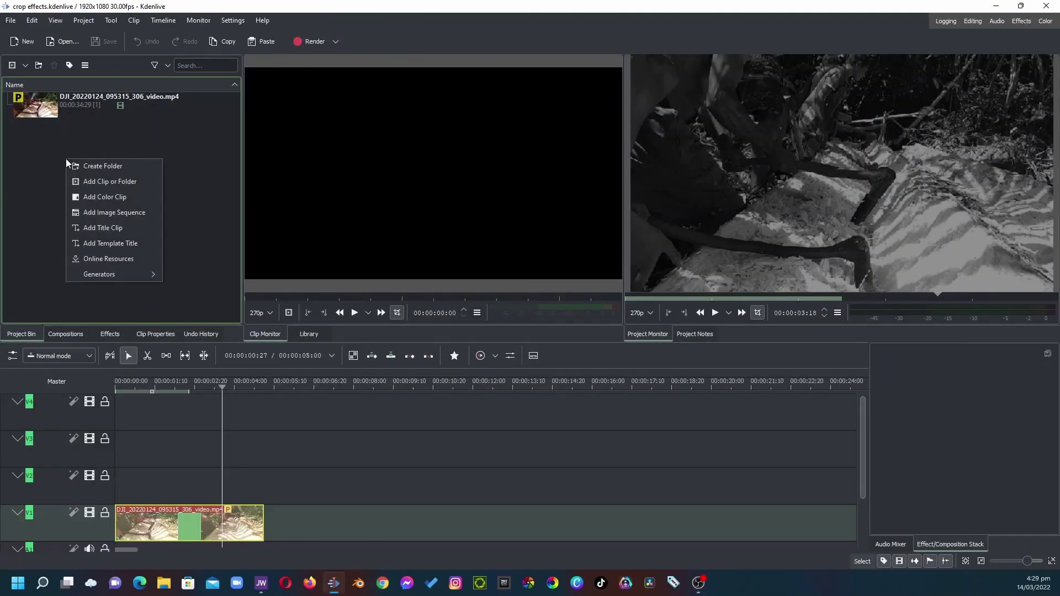
left_click(99, 197)
left_click(506, 318)
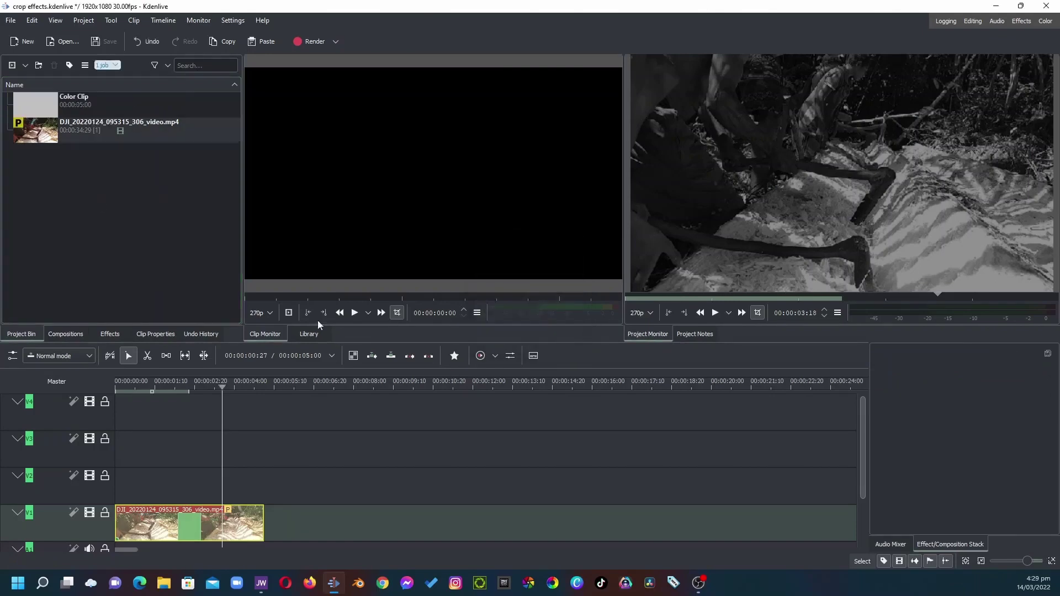
left_click(170, 335)
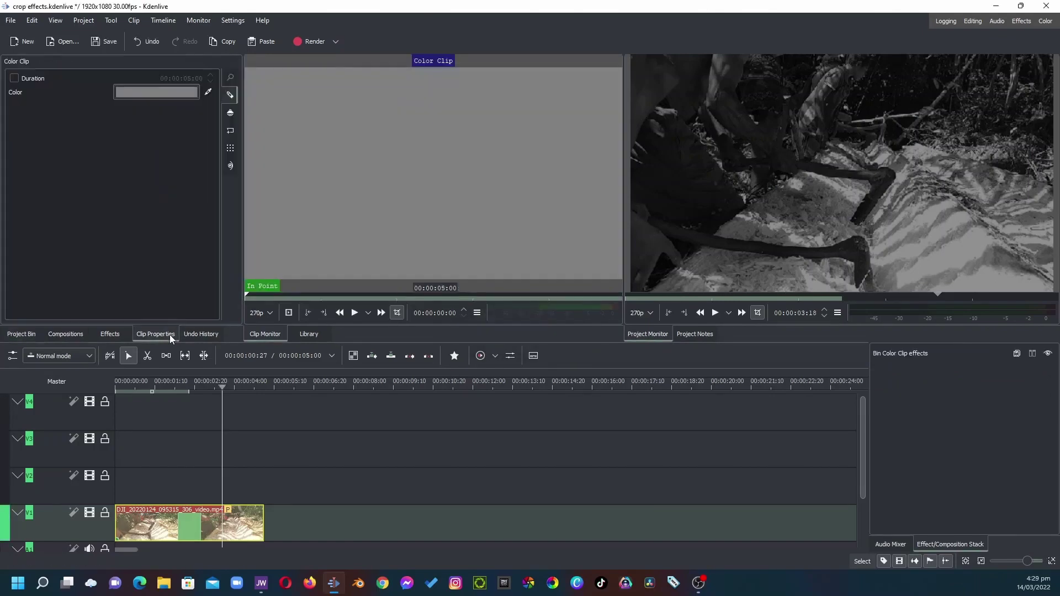
left_click(165, 97)
left_click(507, 261)
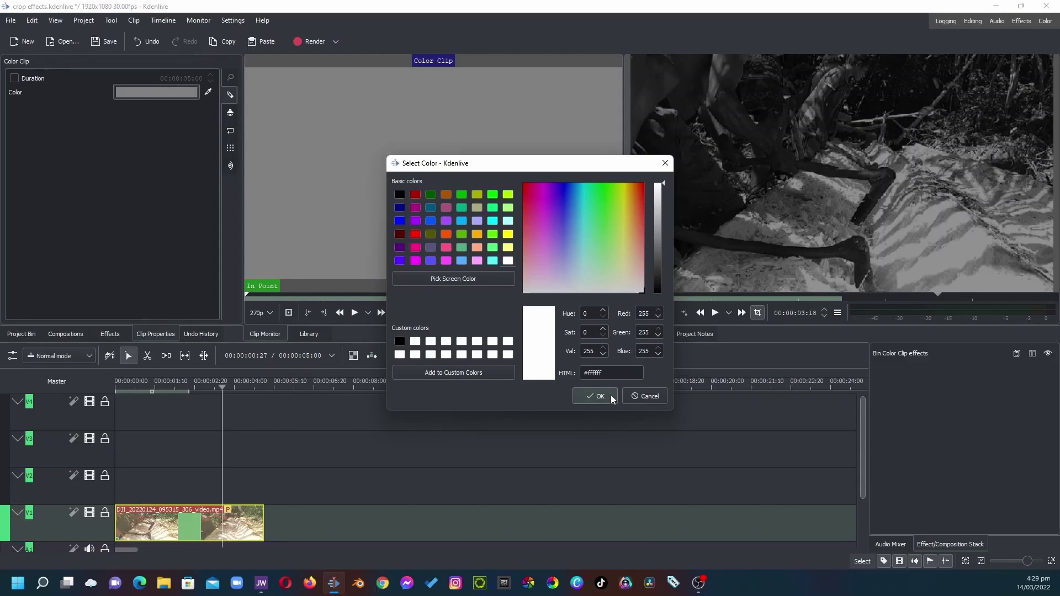
left_click(607, 396)
left_click(35, 332)
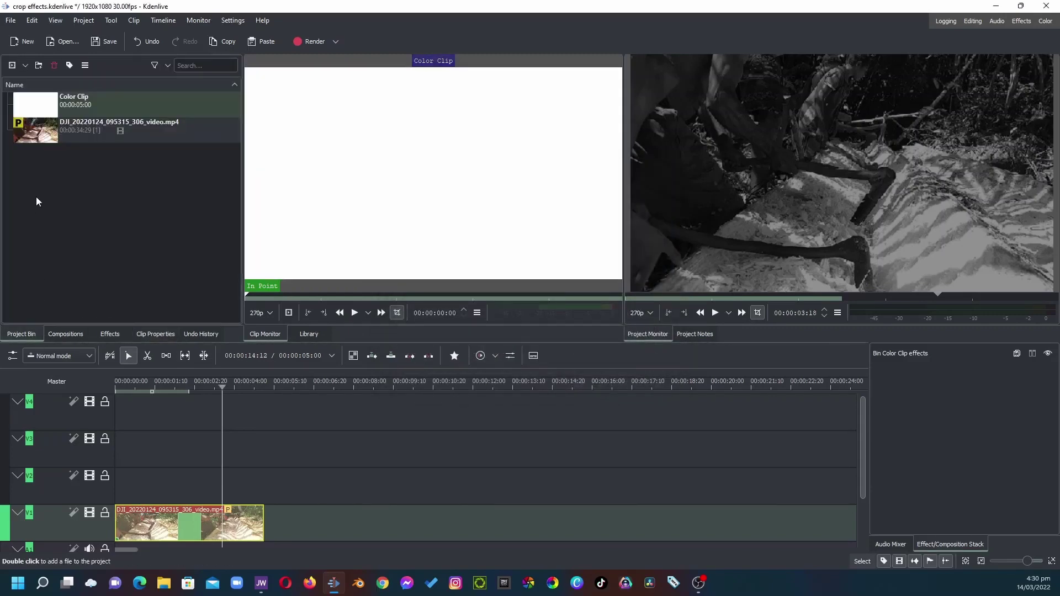
Step: Add a second colour clip and set it to pink (#ff557f)
right_click(36, 188)
left_click(81, 226)
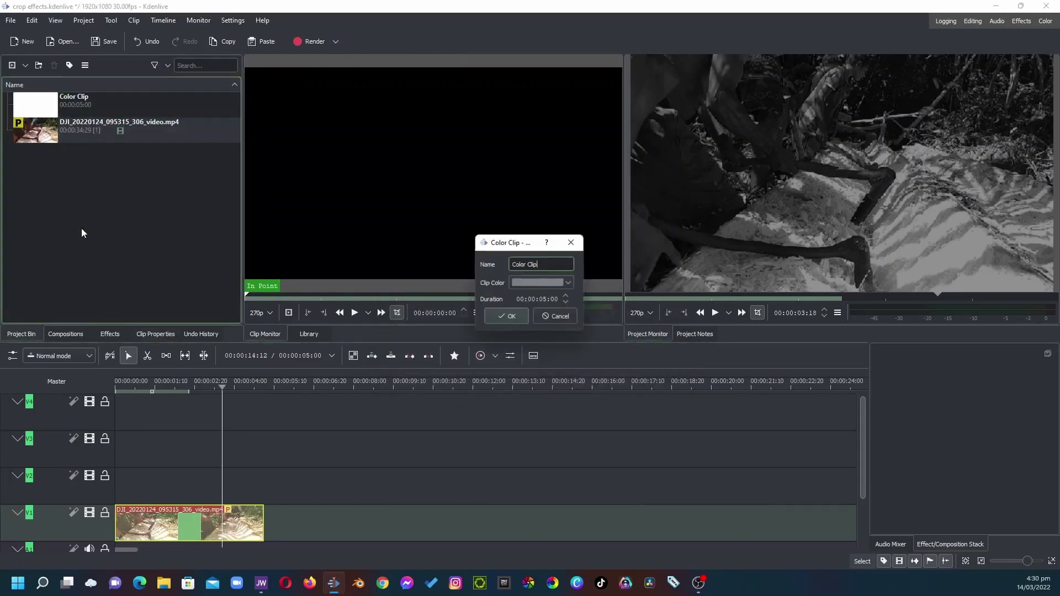
left_click(510, 316)
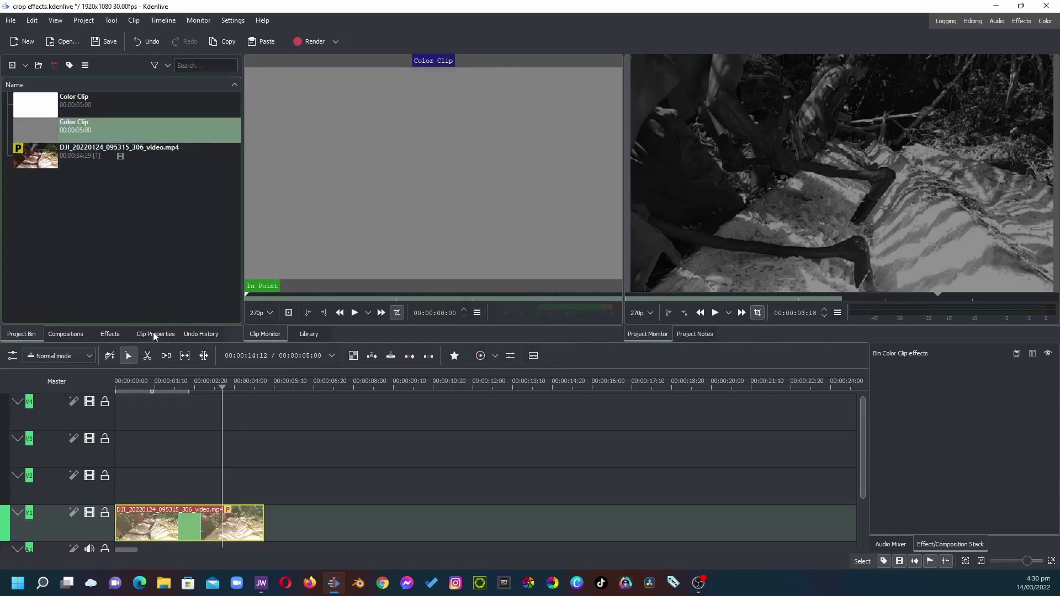
left_click(153, 334)
left_click(166, 92)
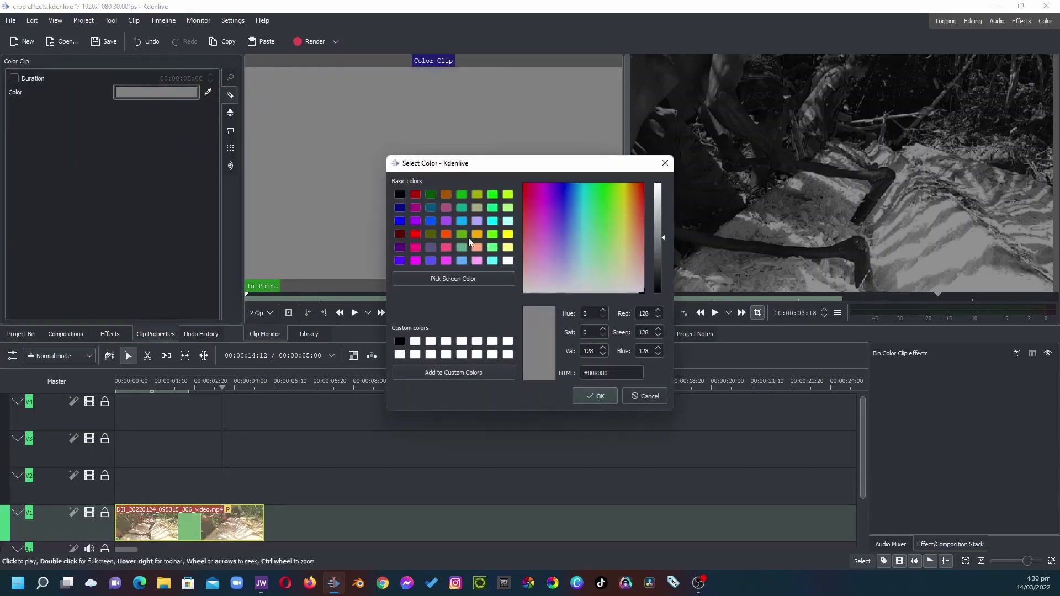
left_click(446, 246)
left_click(596, 396)
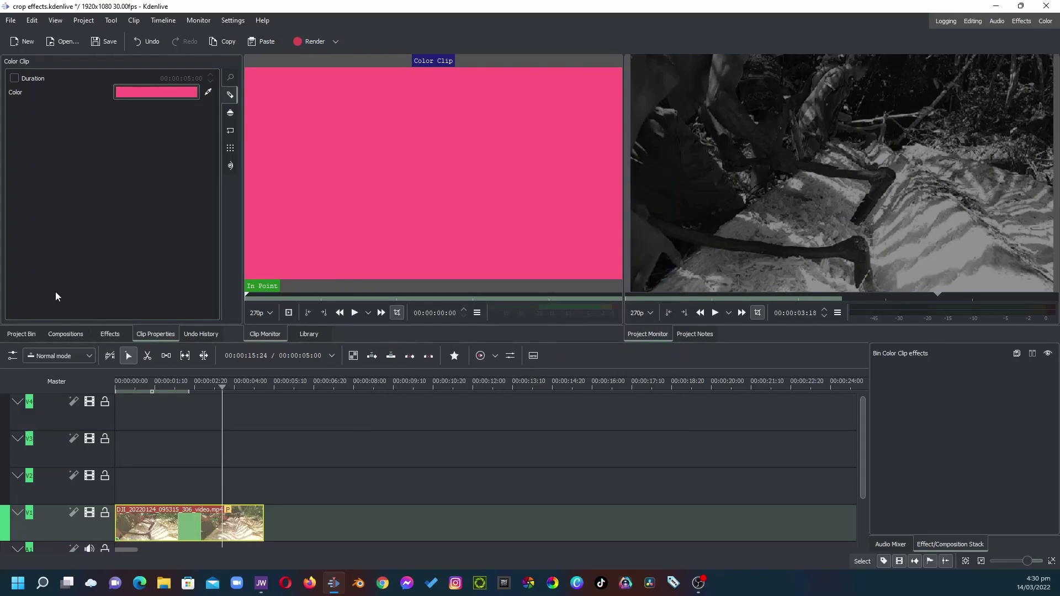
left_click(26, 333)
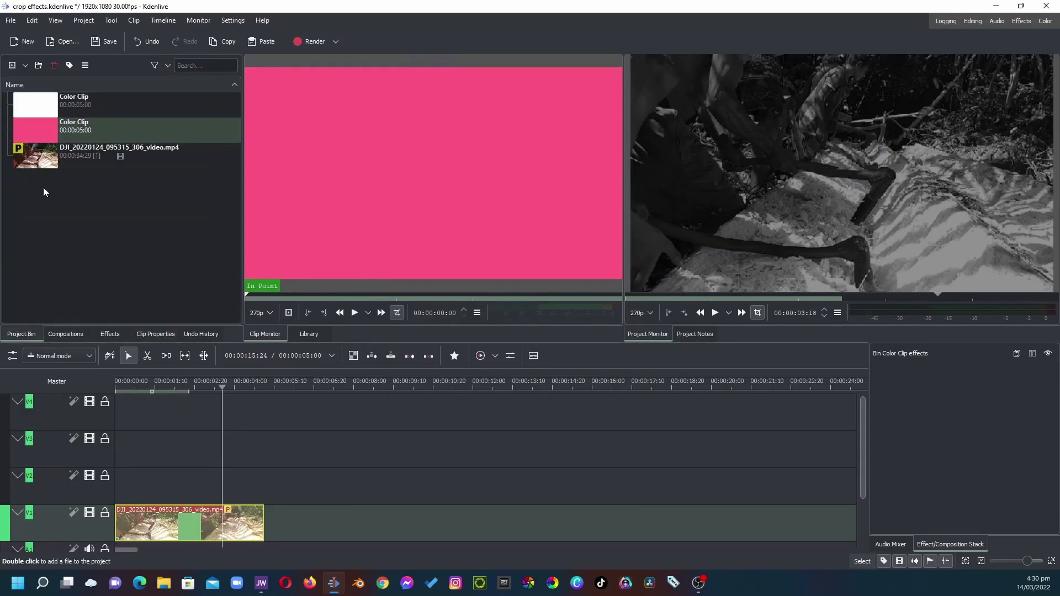
right_click(43, 190)
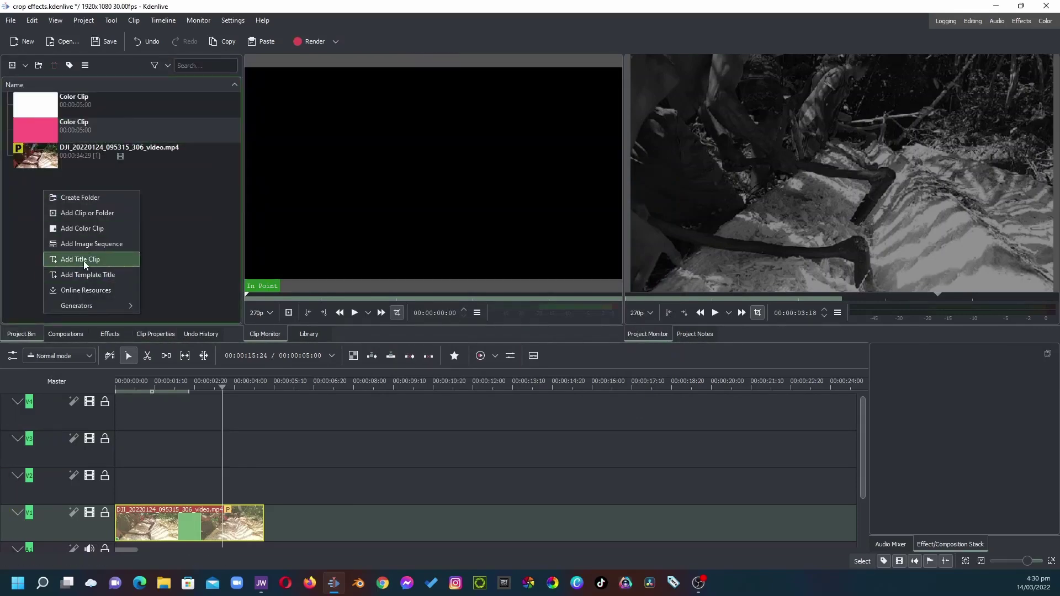
Step: Create a LOWER THIRD TITLES title clip and place the white colour clip at the start of V2
left_click(84, 261)
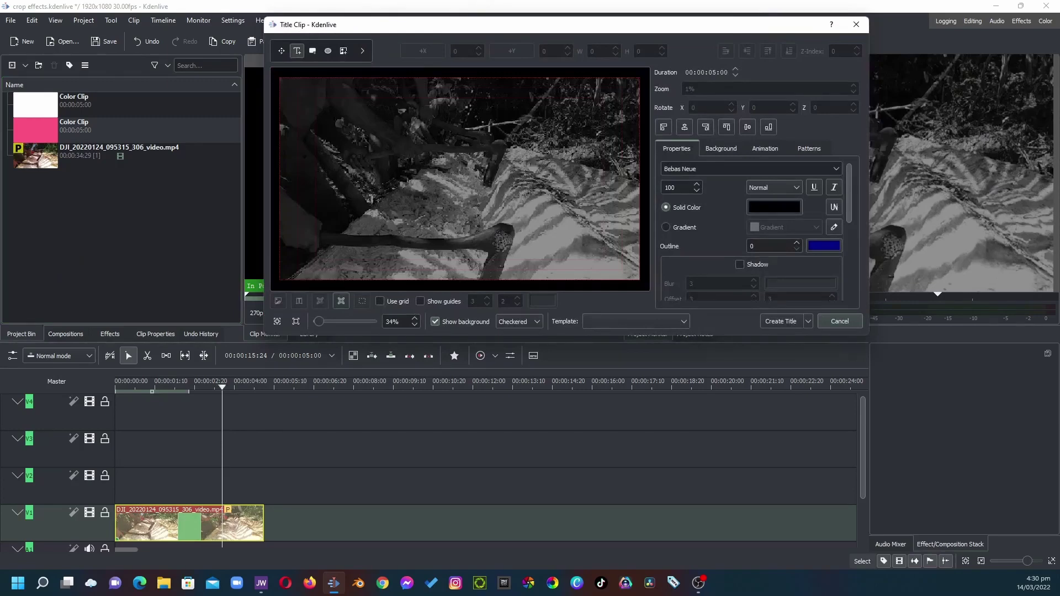
left_click(343, 234)
type("LOWER THIRD TITLES")
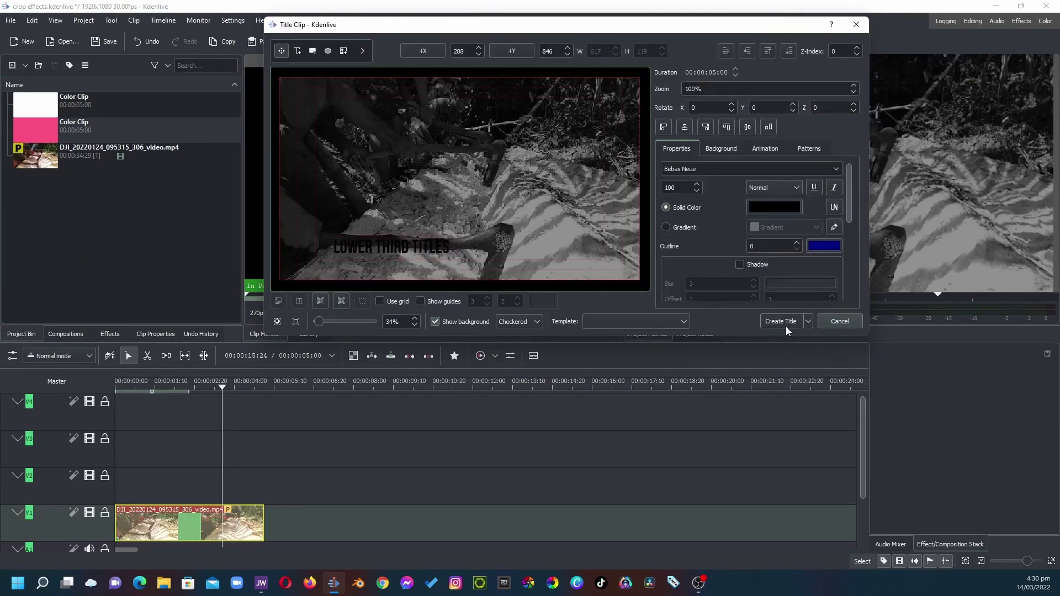
left_click(786, 326)
left_click(44, 111)
left_click_drag(44, 111, 127, 486)
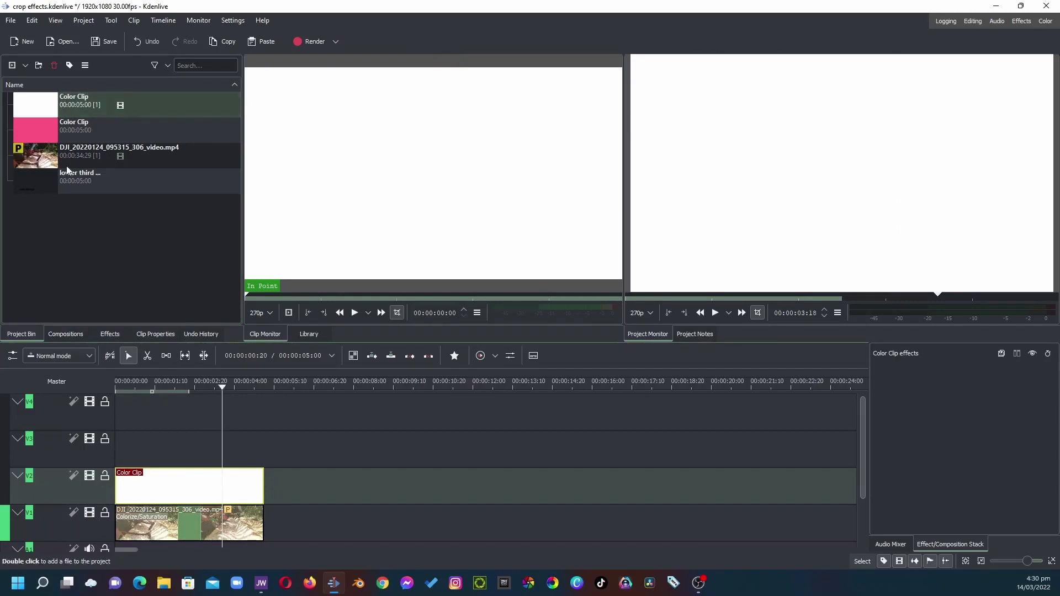
Step: Place the pink colour clip on V3 and the LOWER THIRD TITLES clip on V4 at the timeline start
left_click_drag(44, 130, 142, 445)
left_click_drag(34, 180, 124, 416)
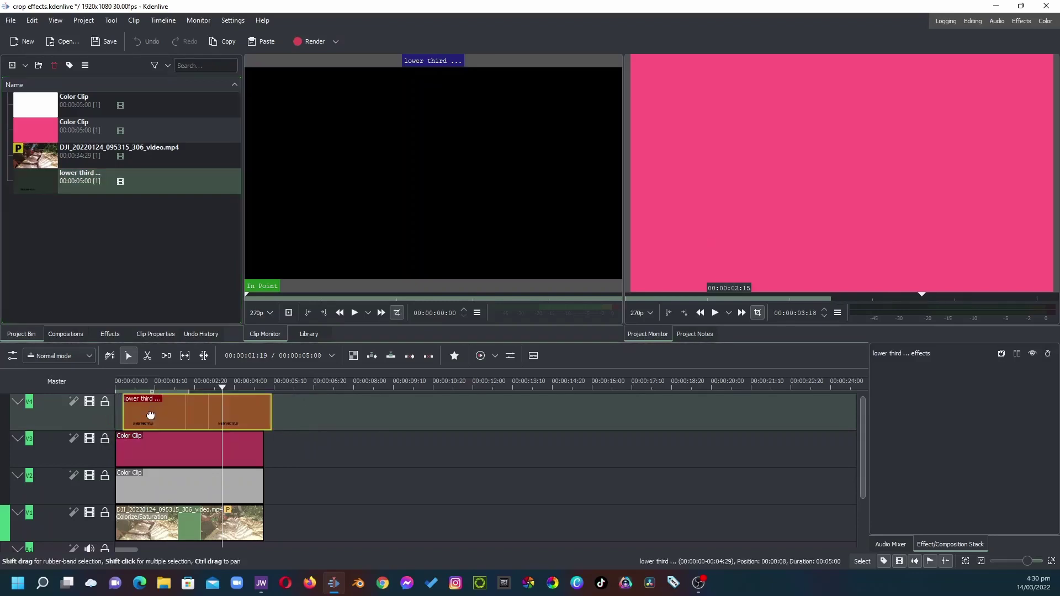
right_click(50, 408)
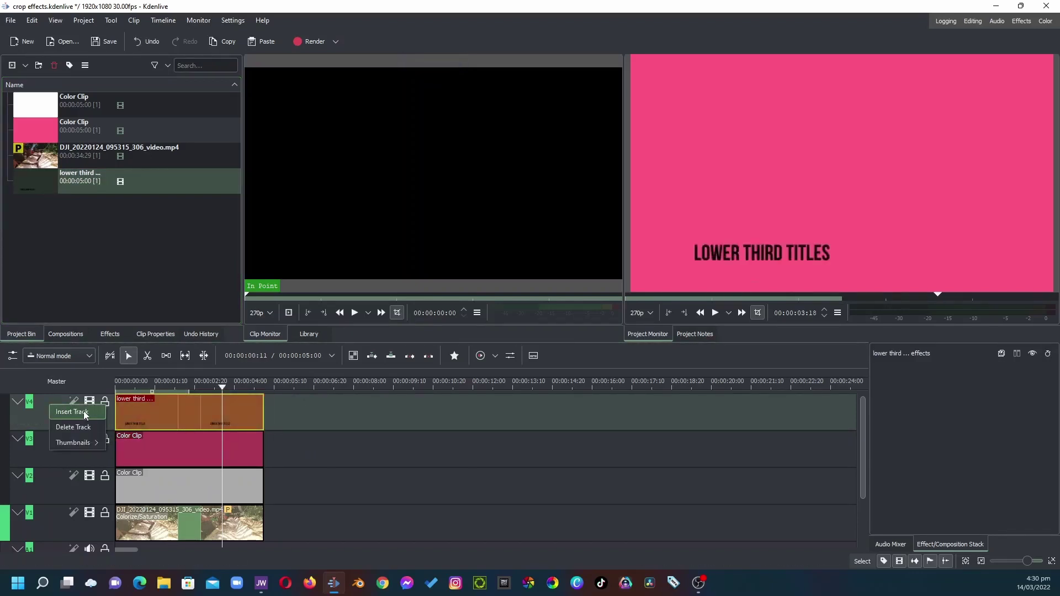
left_click(197, 393)
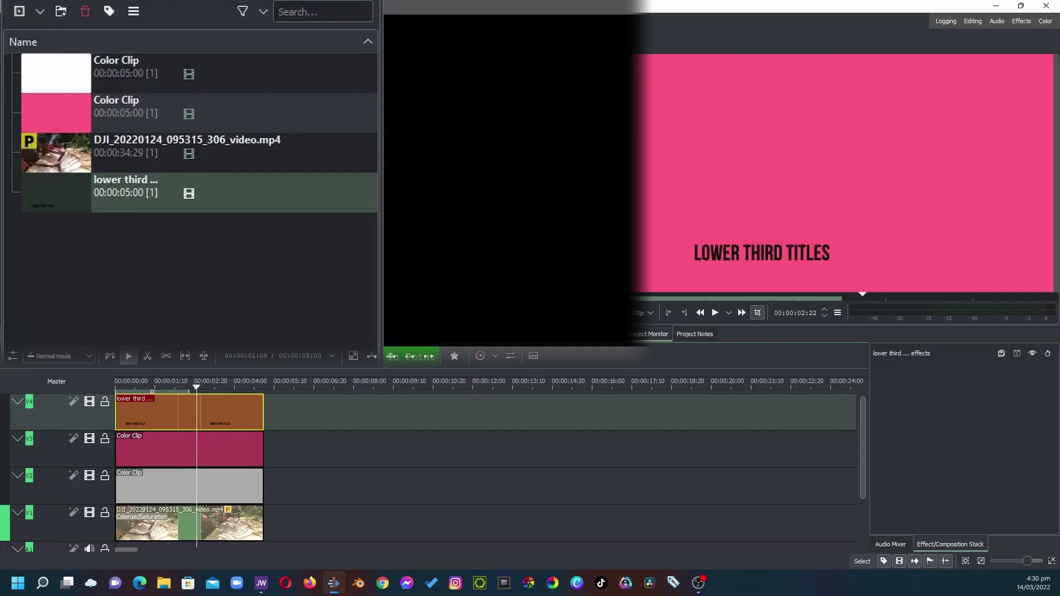
Step: Filter the effects list for 'crop' and select Crop, Scale and Tilt
left_click(110, 334)
left_click(91, 38)
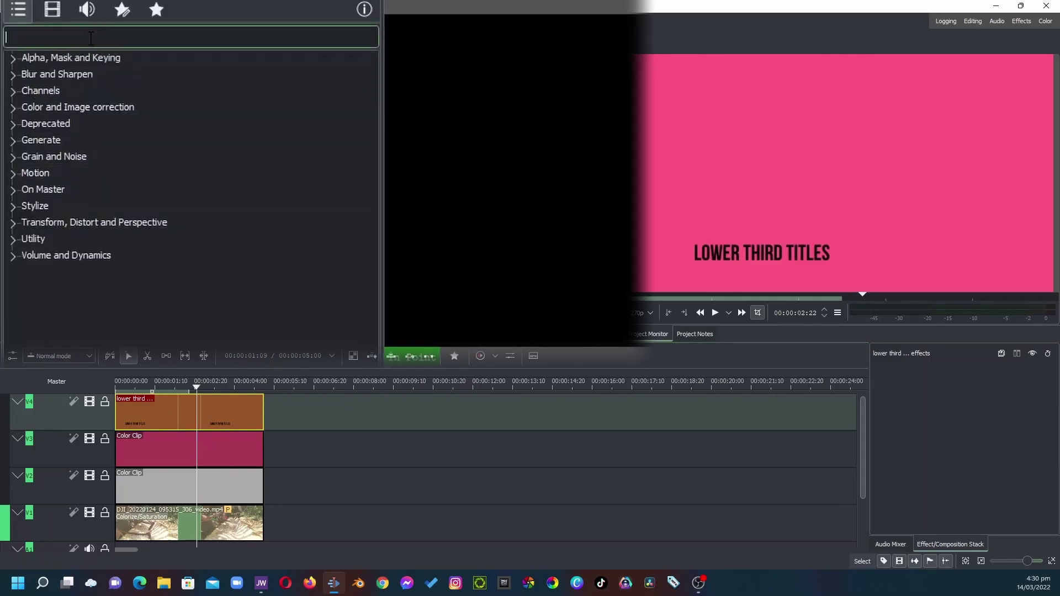
type("crop")
left_click(92, 74)
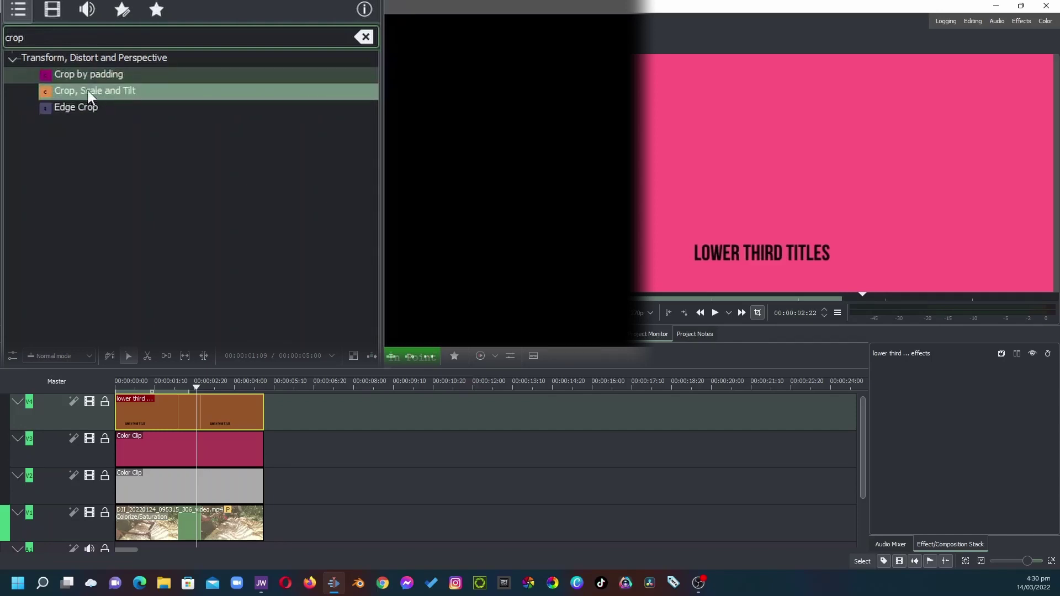
left_click(76, 93)
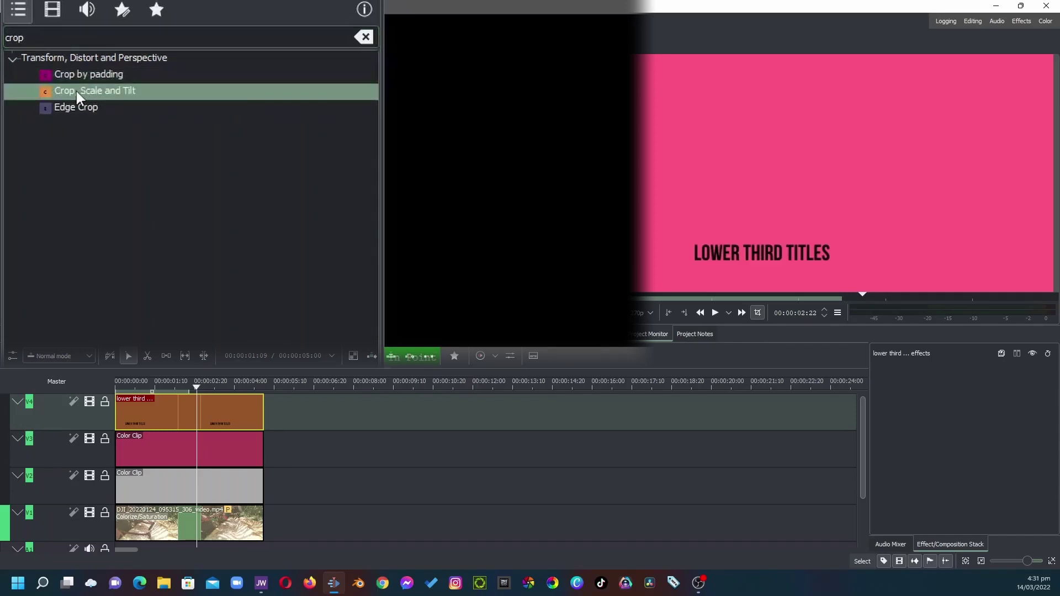
Step: Apply Crop, Scale and Tilt to the title, pink and white clips
left_click_drag(163, 413, 163, 413)
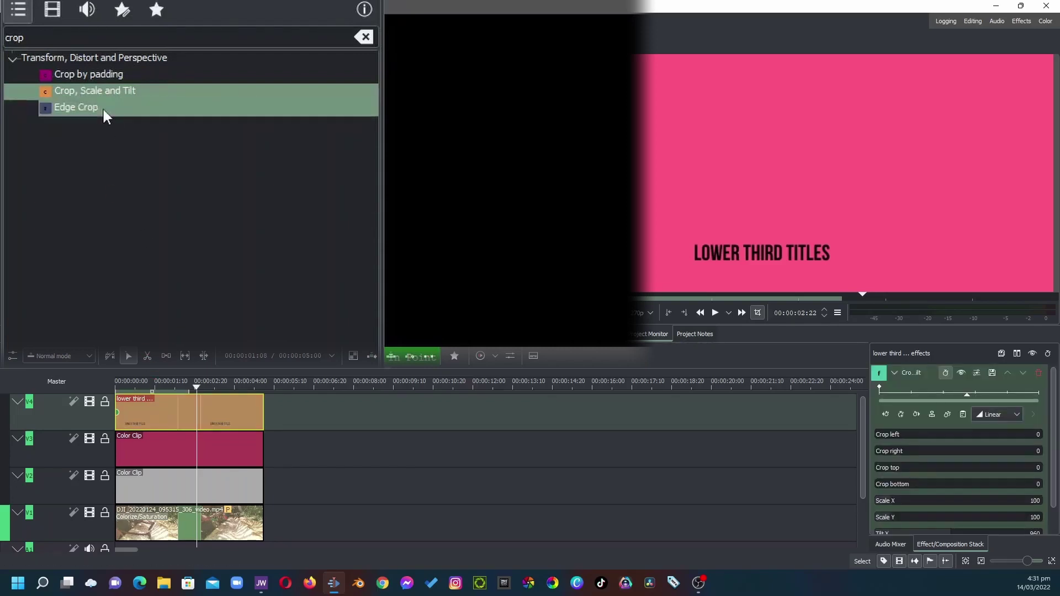
left_click_drag(104, 91, 158, 441)
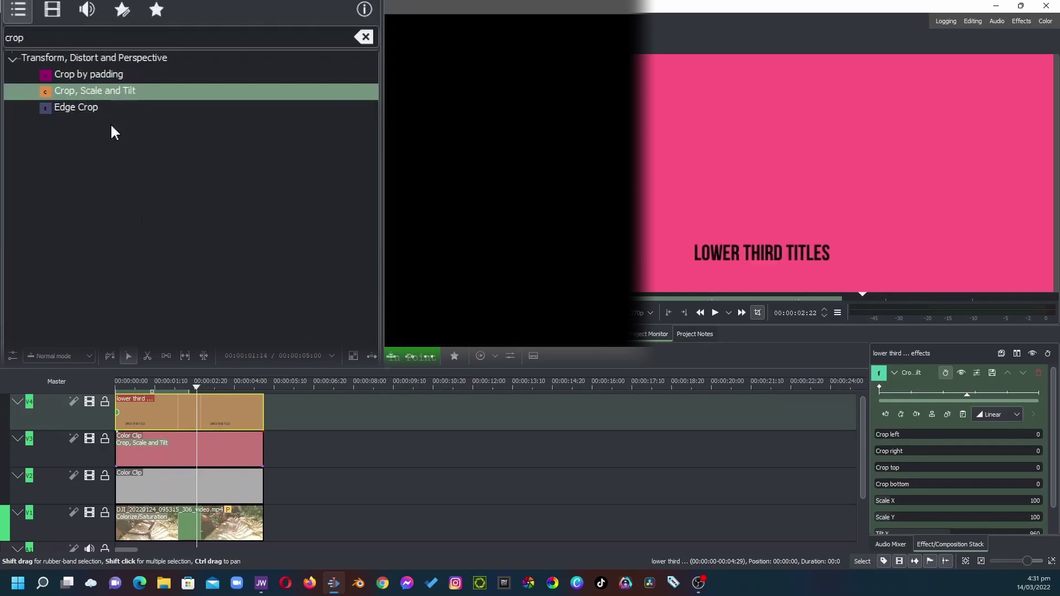
left_click_drag(100, 91, 169, 476)
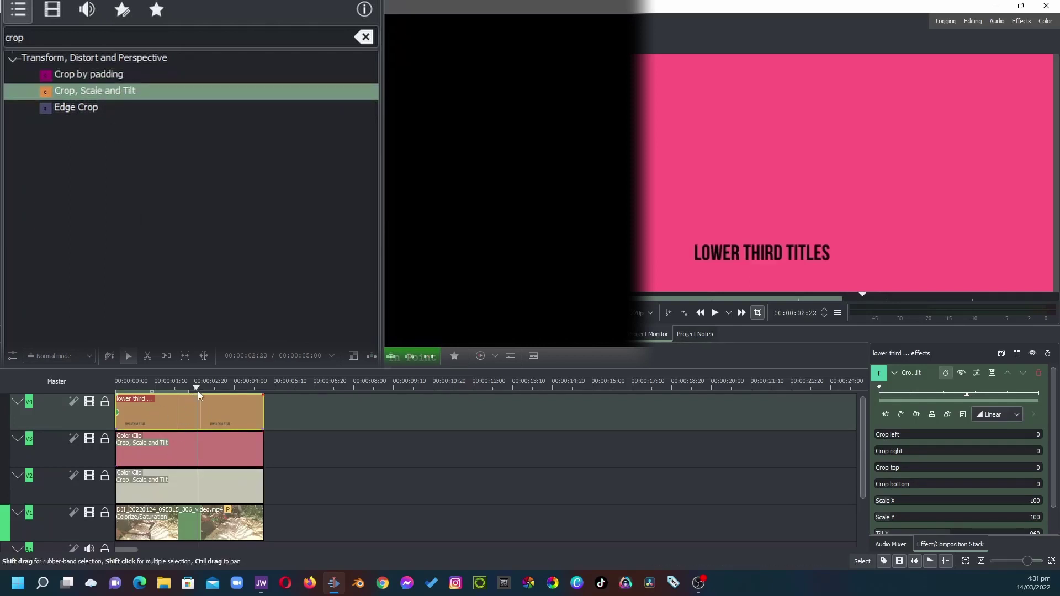
left_click_drag(197, 388, 108, 412)
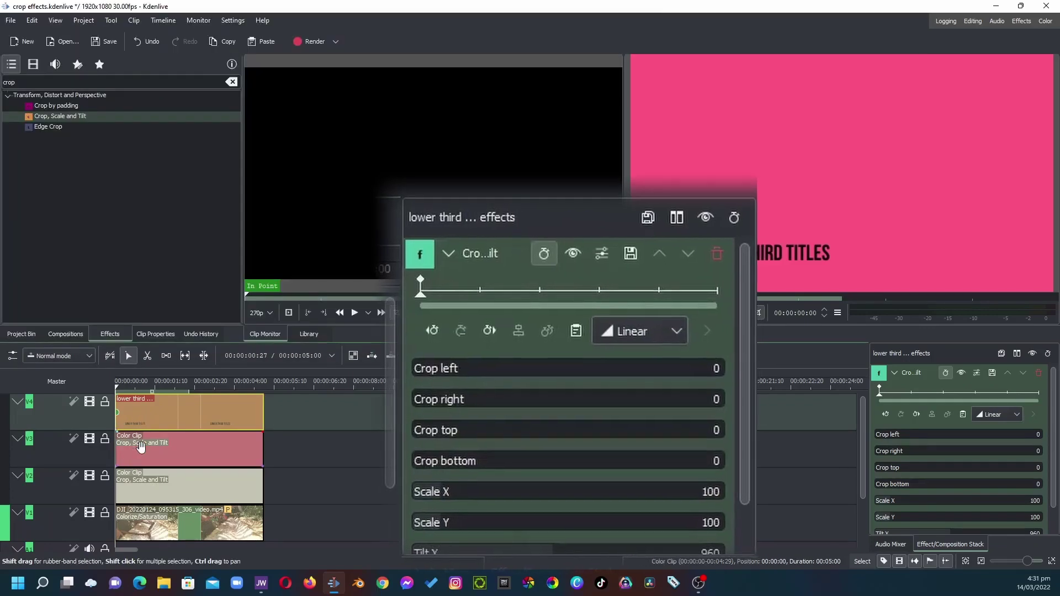
Step: Set Crop bottom to 1080 on both the pink and white colour clips
left_click(138, 444)
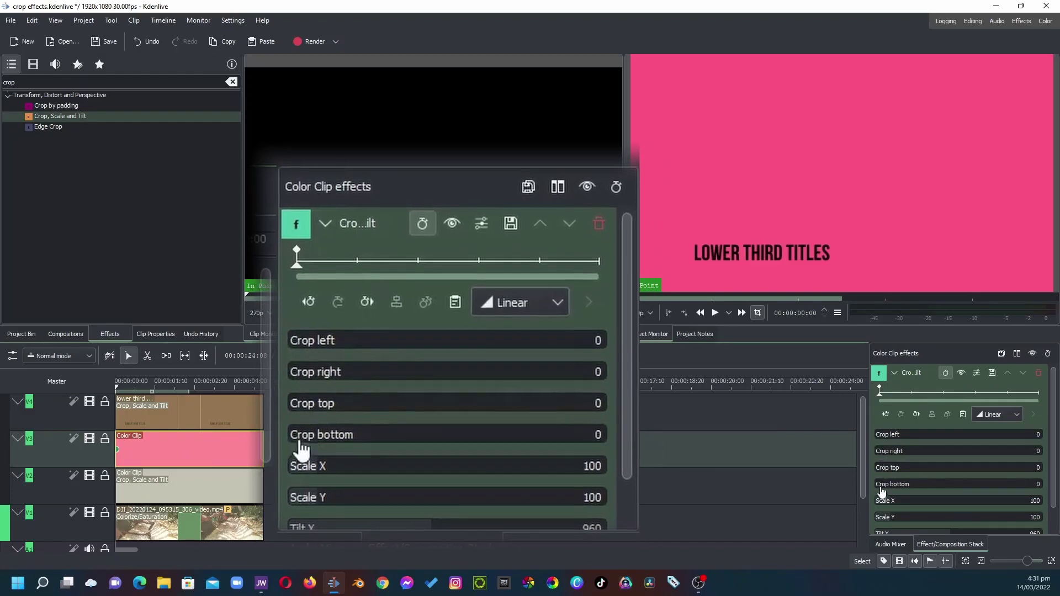
left_click_drag(882, 489, 1028, 489)
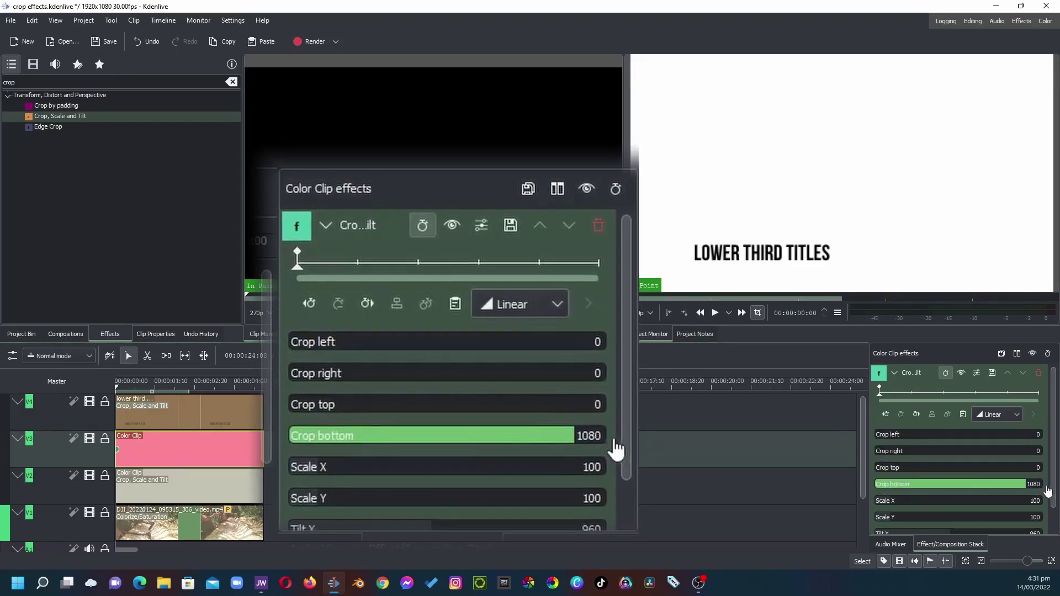
left_click(213, 488)
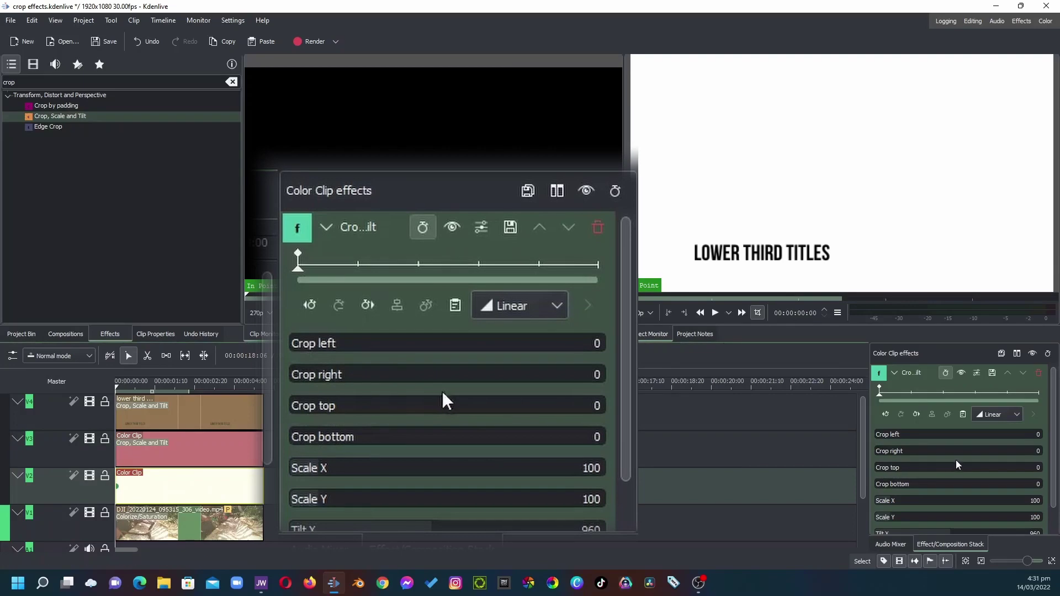
left_click_drag(883, 487, 1052, 488)
left_click_drag(120, 387, 138, 388)
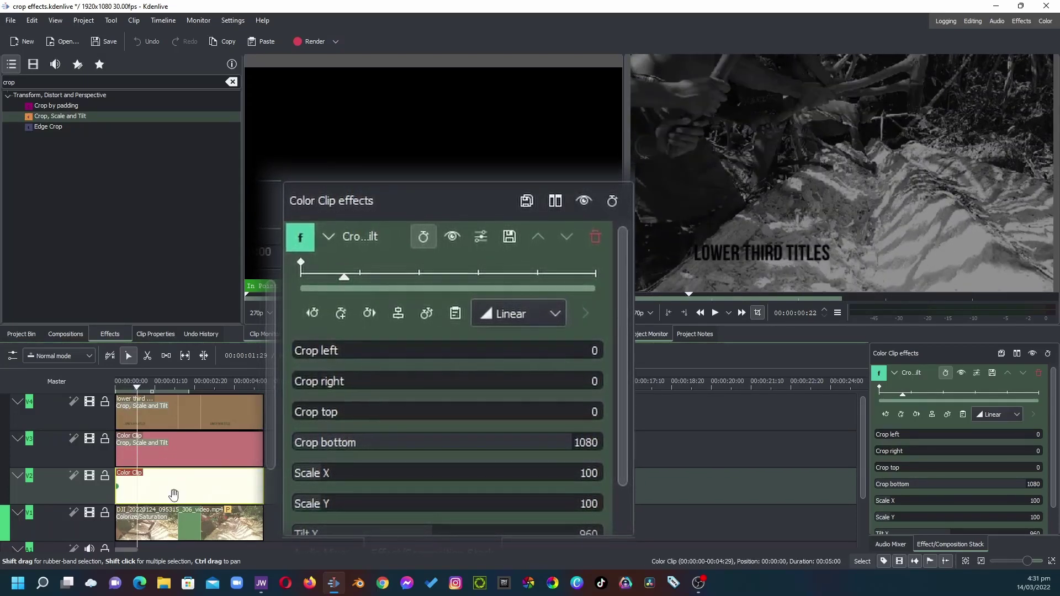
Step: At 15 frames, keyframe the white bar with Crop bottom 95, top 824 and right 960
left_click(901, 414)
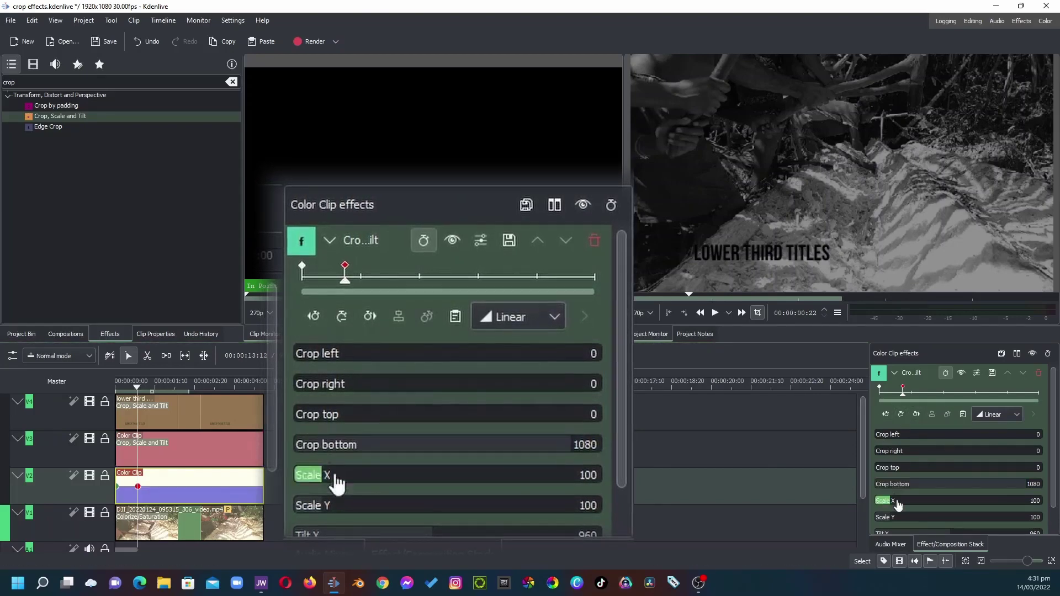
left_click_drag(1019, 485, 891, 491)
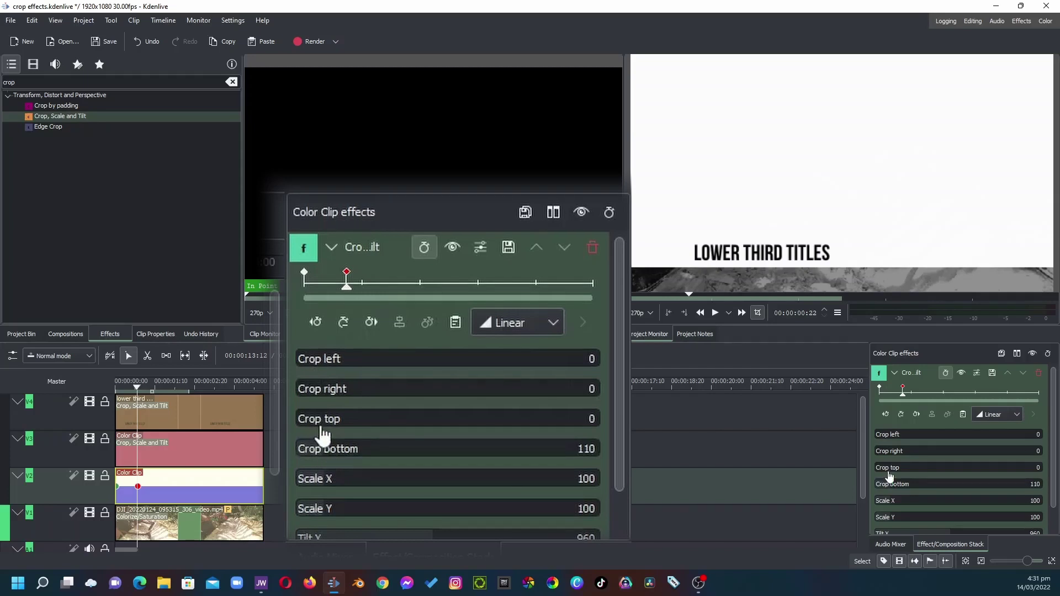
left_click_drag(886, 468, 991, 464)
left_click_drag(890, 489, 888, 490)
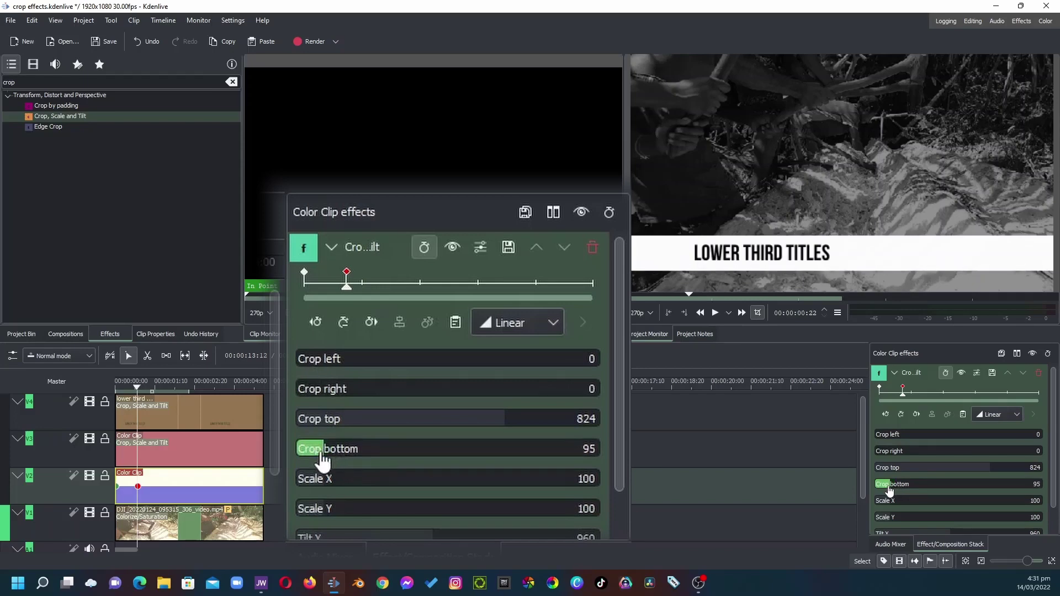
left_click_drag(889, 451, 953, 449)
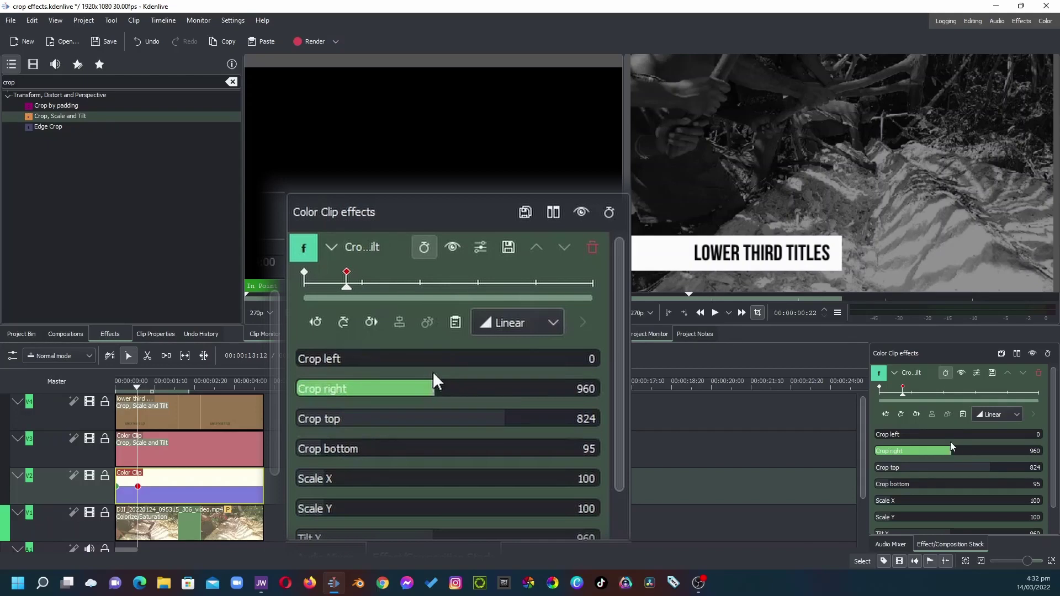
left_click(170, 451)
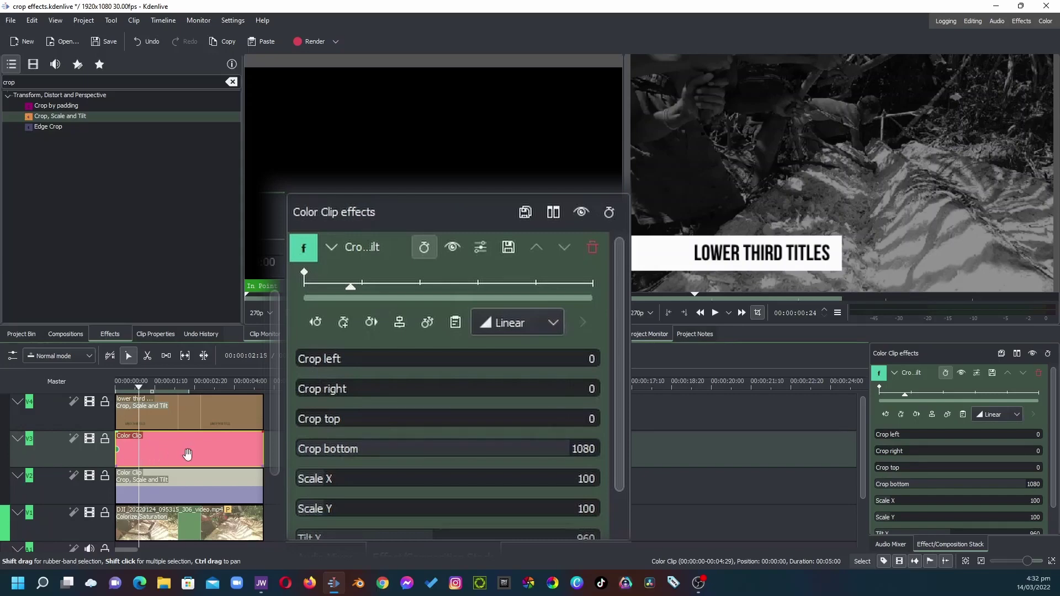
Step: Keyframe the pink bar with Crop top 816, bottom 118 and right 987 behind the title
left_click(343, 320)
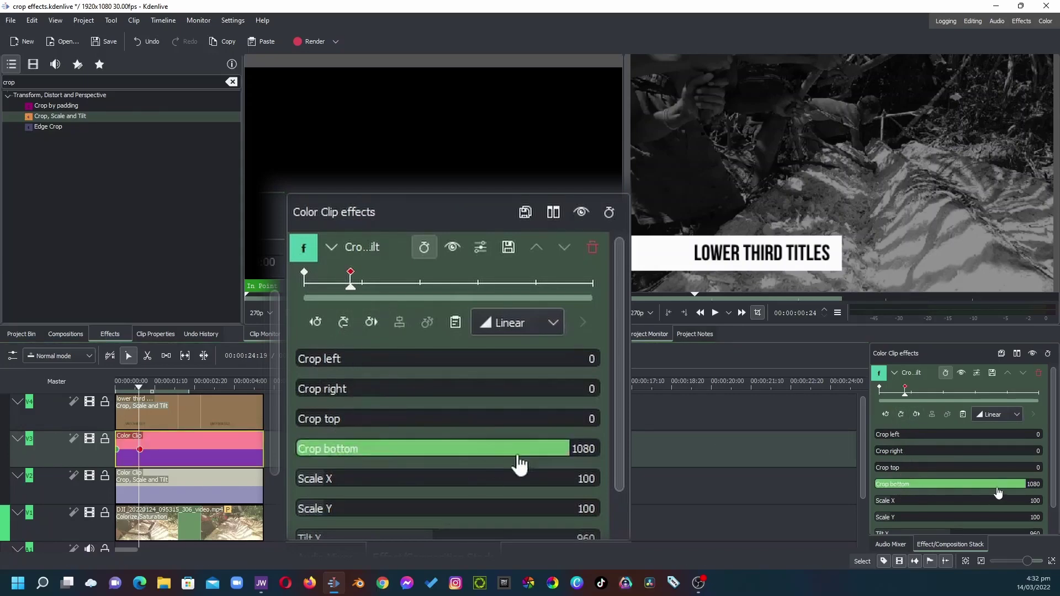
left_click_drag(552, 456, 329, 480)
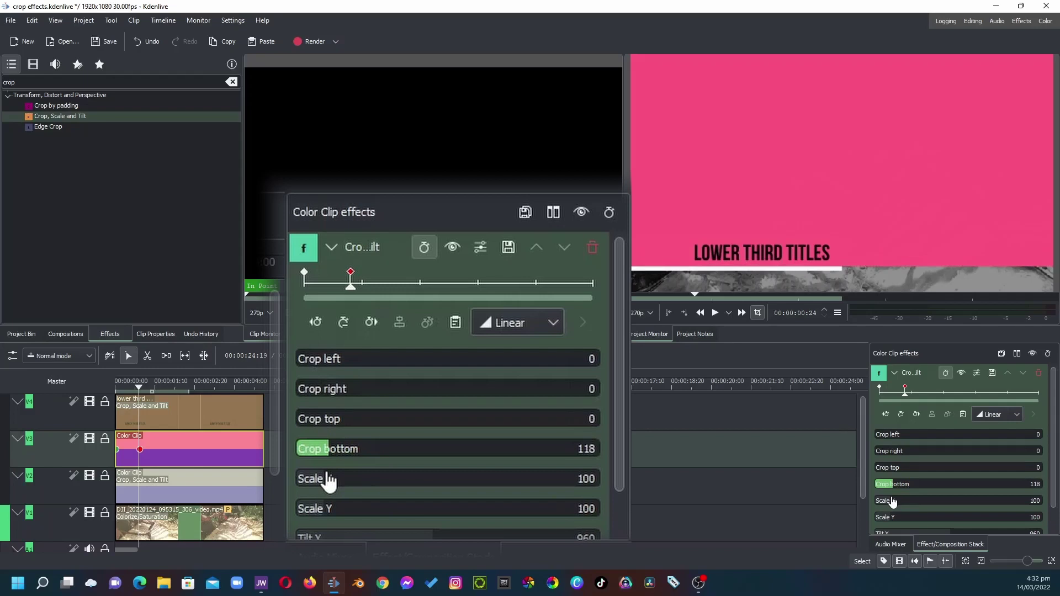
left_click_drag(324, 426, 446, 407)
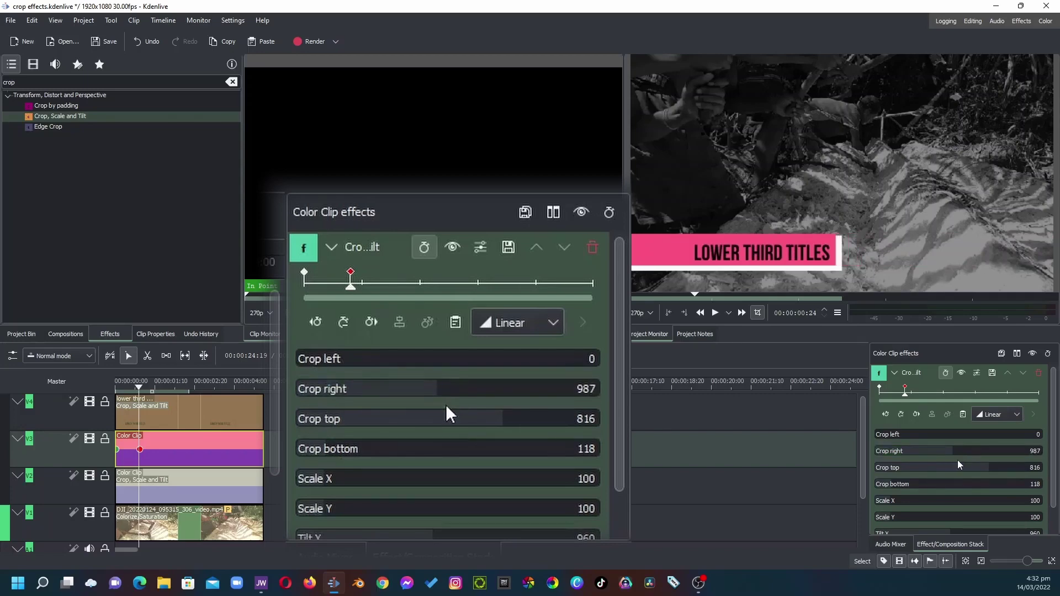
Step: Set Crop left to 1920 on the title's first keyframe so it starts hidden
left_click(166, 423)
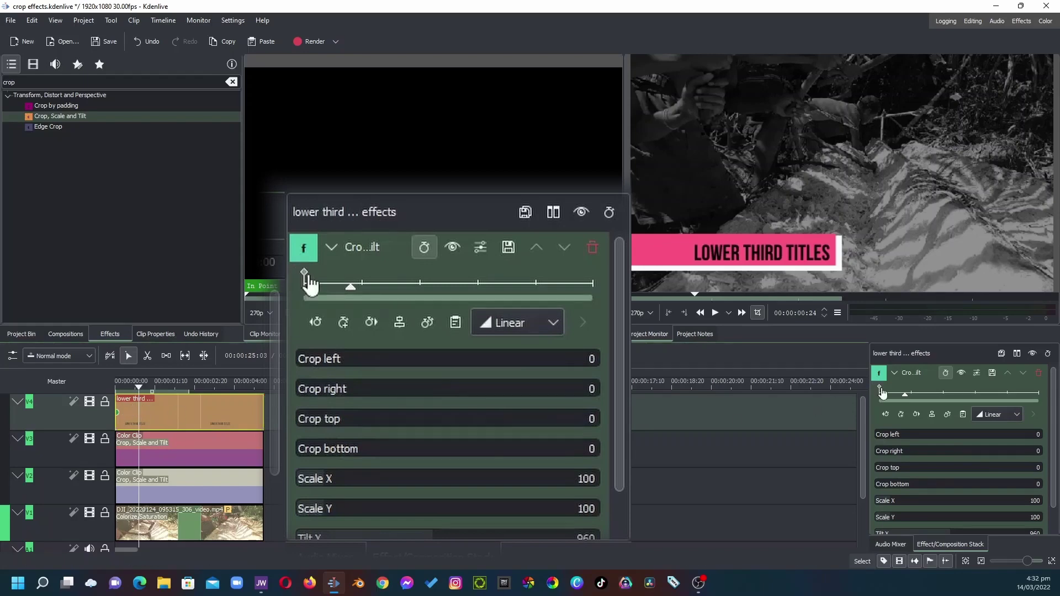
left_click(305, 273)
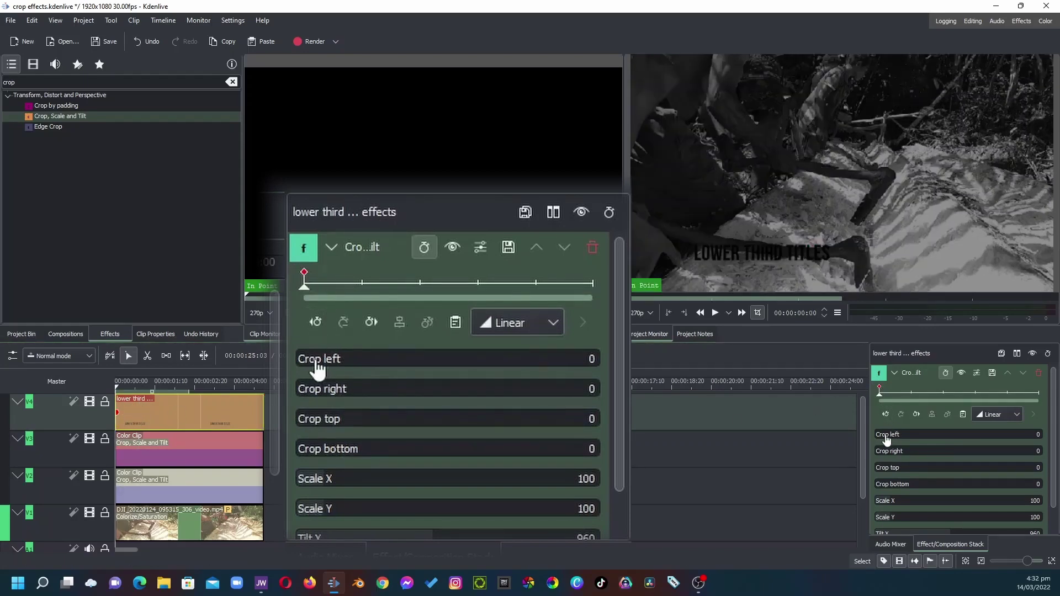
left_click_drag(317, 369, 601, 359)
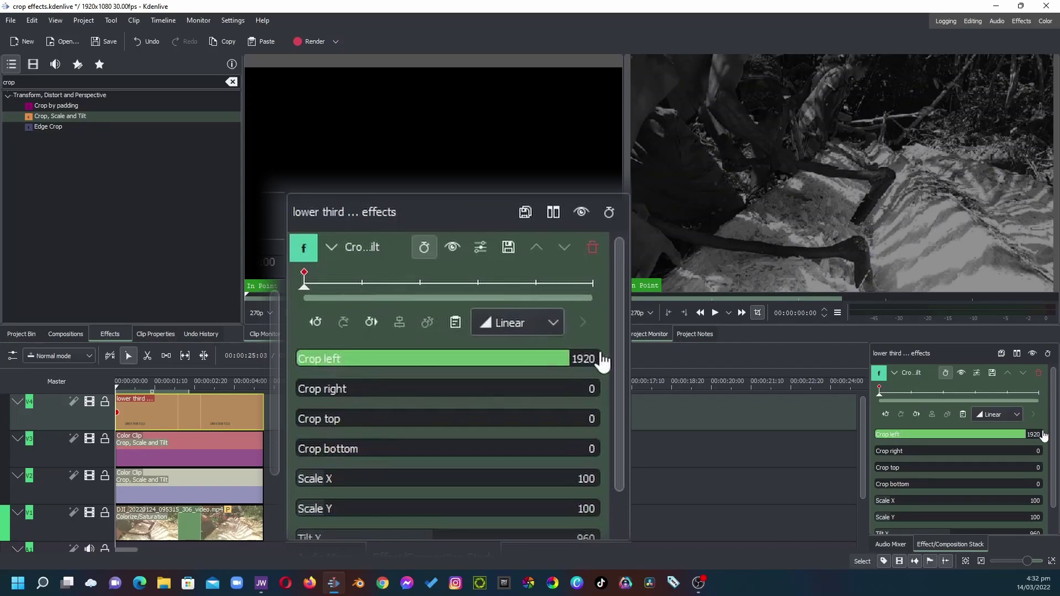
Step: A few frames past the pink bar's keyframe, keyframe the title with Crop left 0
left_click(172, 450)
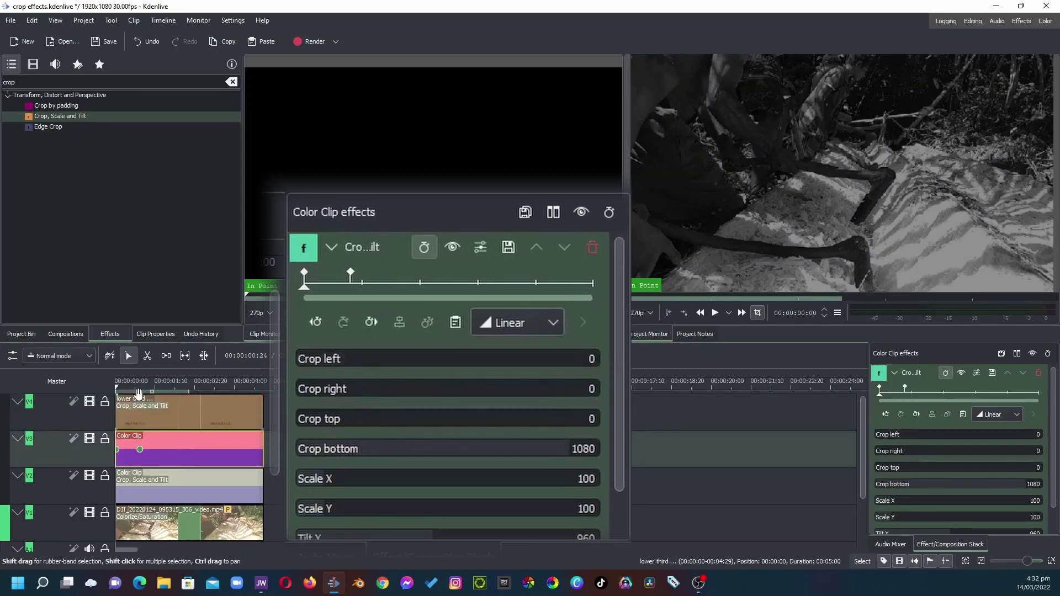
left_click(351, 276)
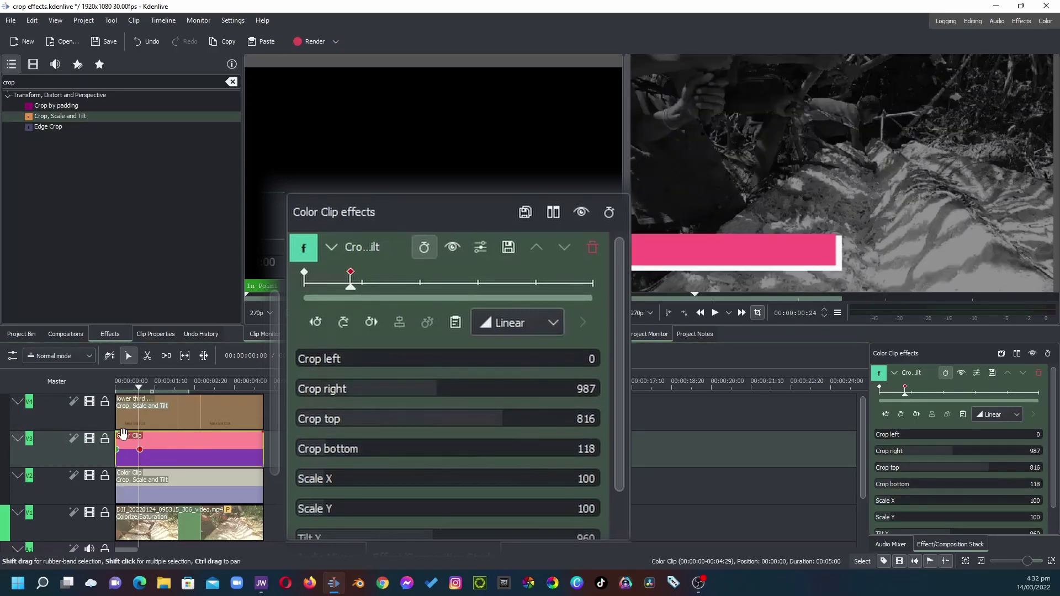
key("Right")
key("Right")
key("Right")
key("Right")
key("Right")
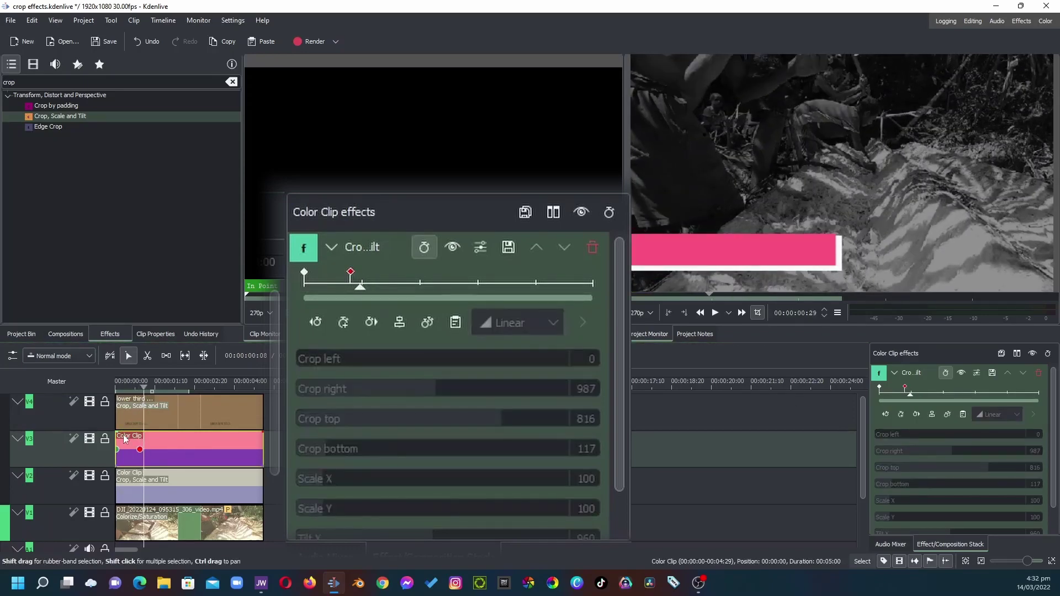
left_click(193, 407)
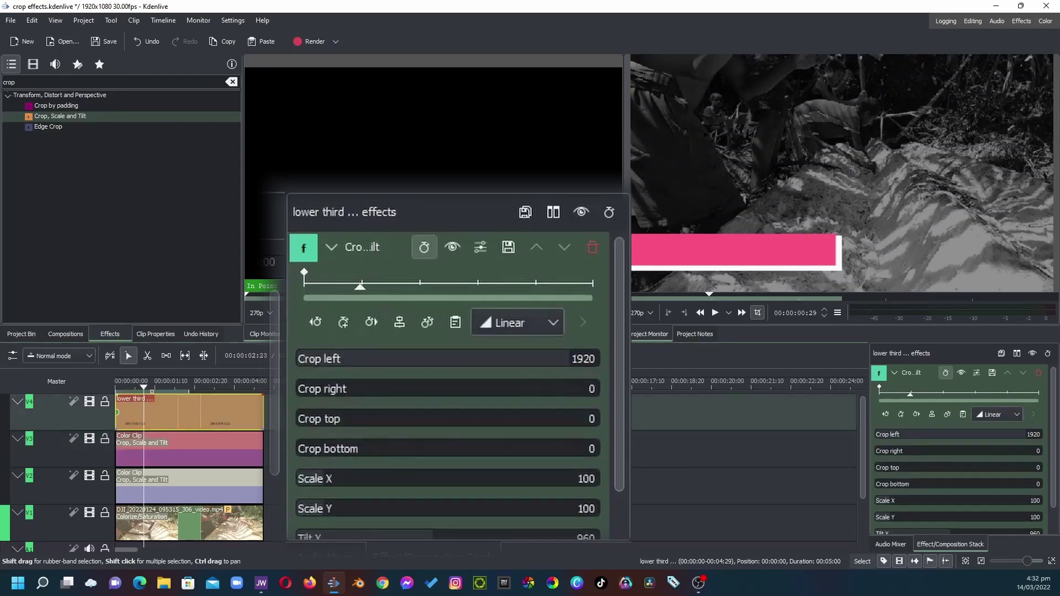
left_click(347, 323)
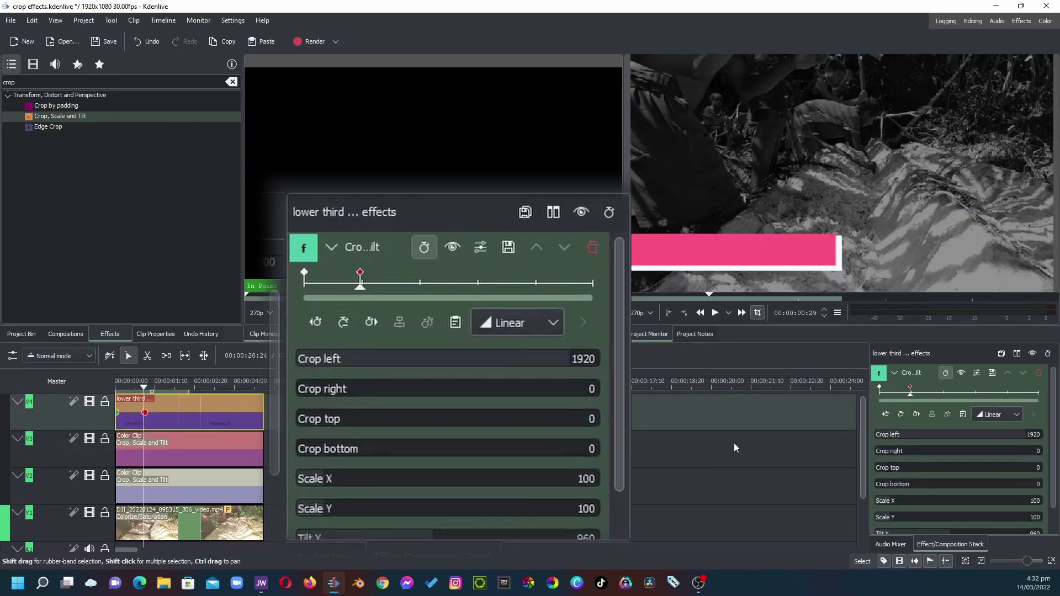
left_click_drag(560, 362, 282, 364)
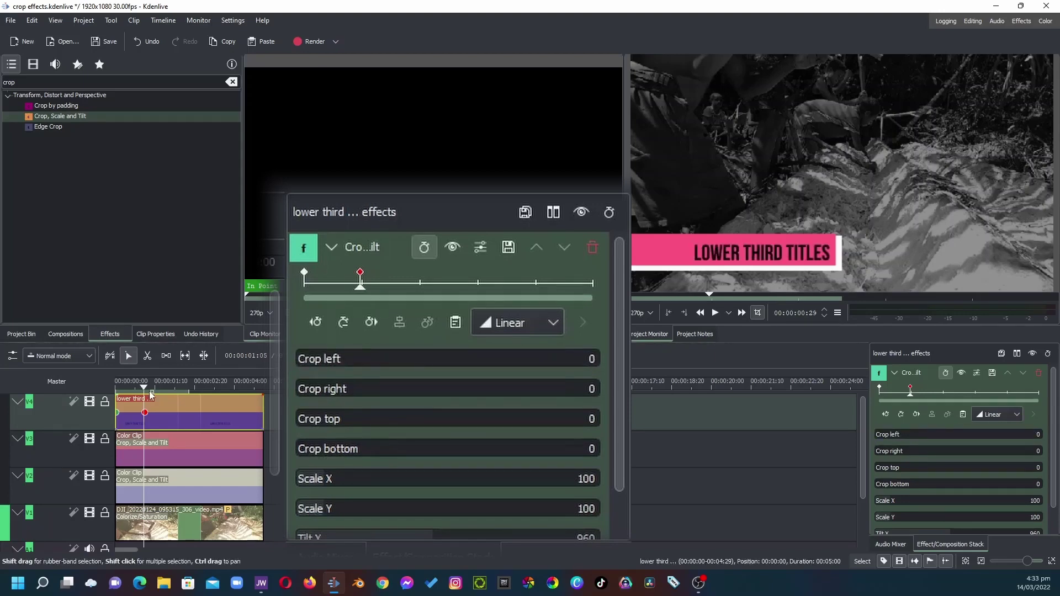
left_click_drag(146, 390, 210, 390)
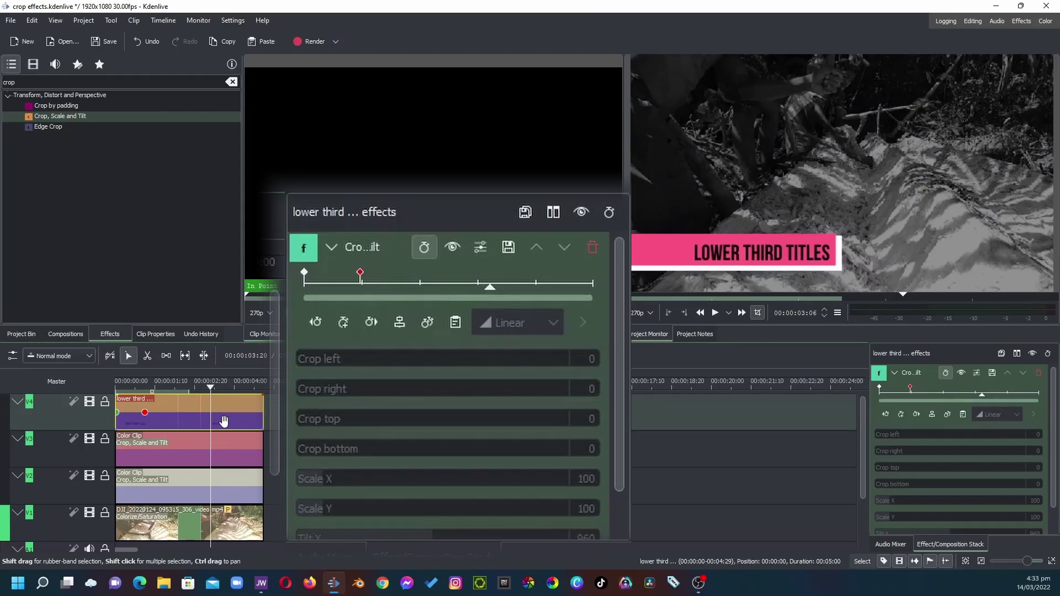
Step: Add hold keyframes at 00:00:03:06 on the title, pink bar and white bar
left_click(342, 322)
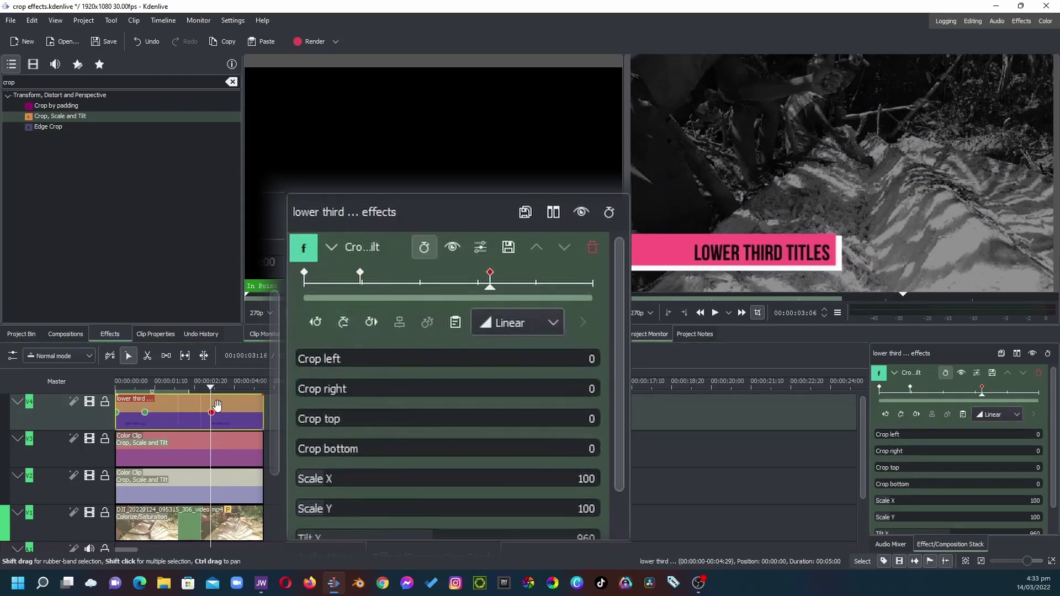
left_click(222, 444)
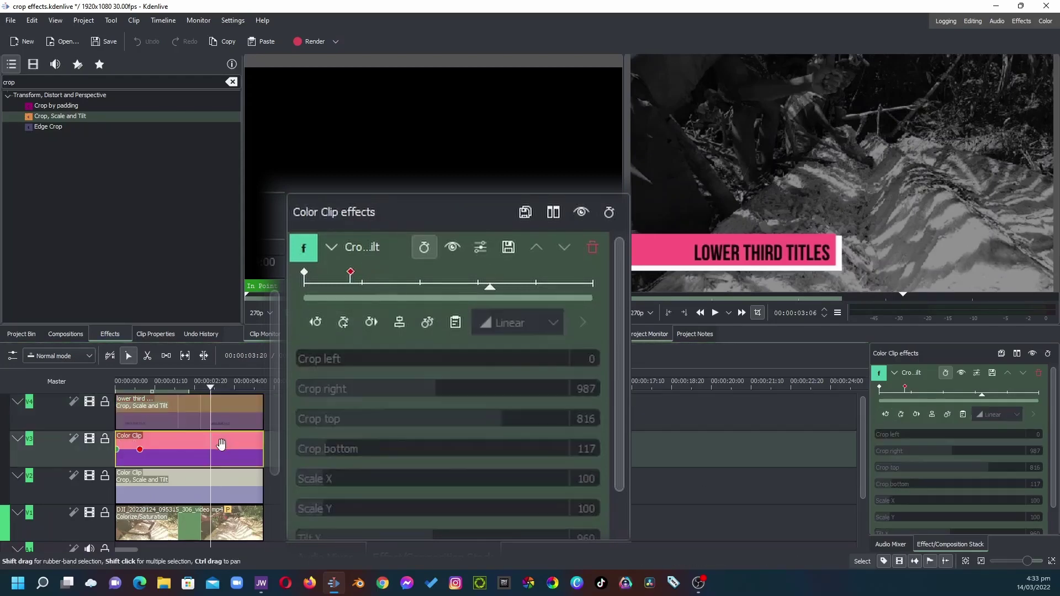
left_click(343, 323)
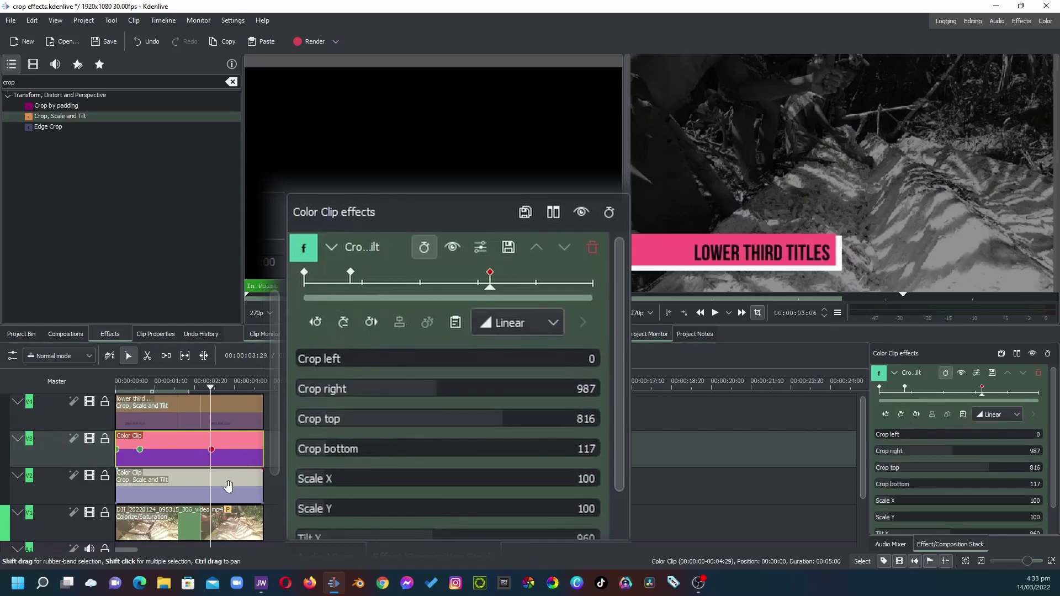
left_click(228, 476)
left_click(344, 322)
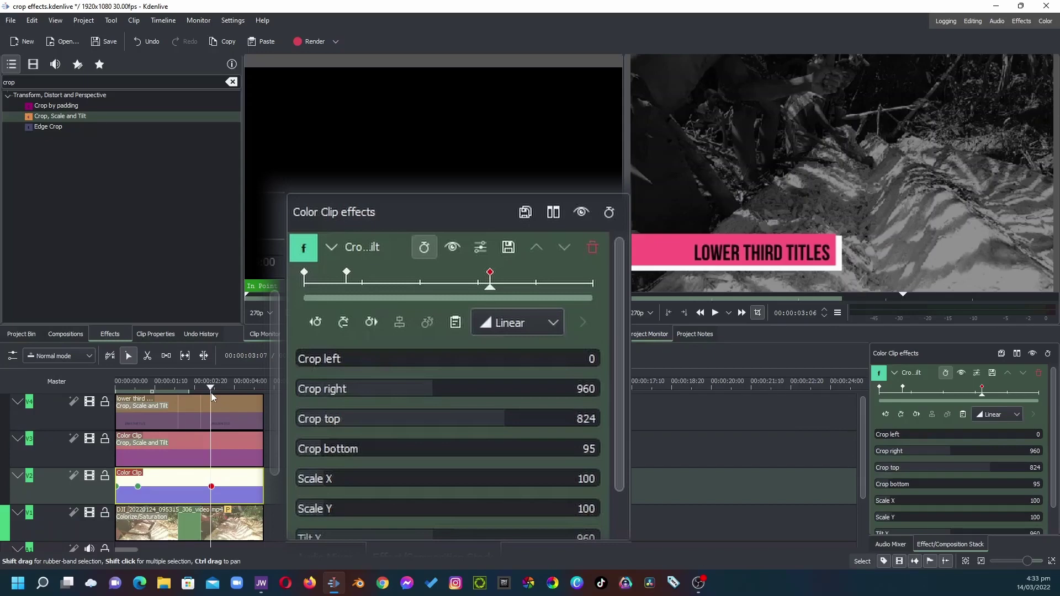
key("Right")
key("Right")
key("Right")
key("Right")
key("Right")
key("Right")
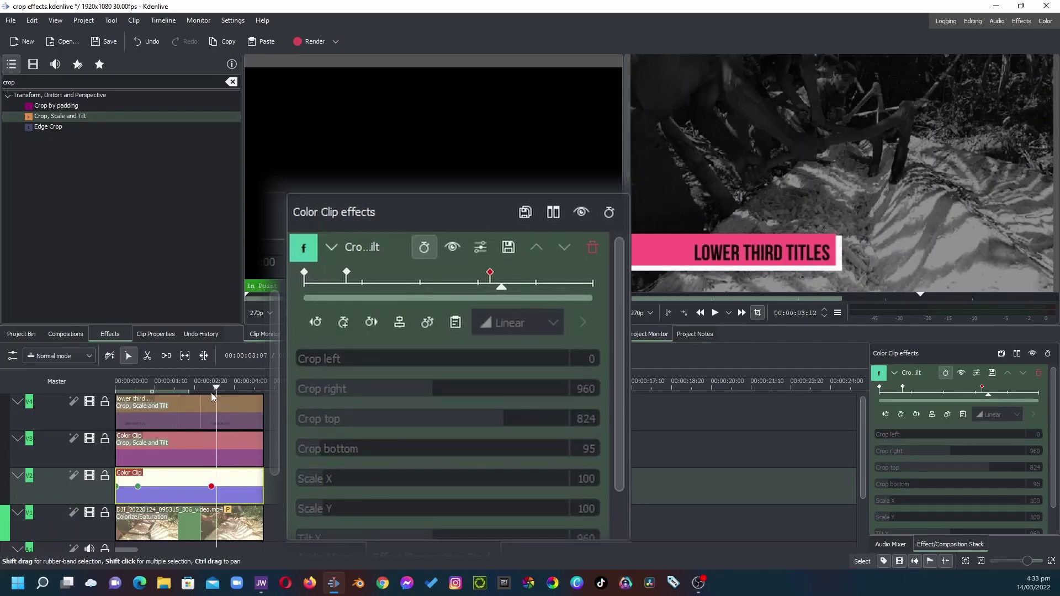
left_click(229, 416)
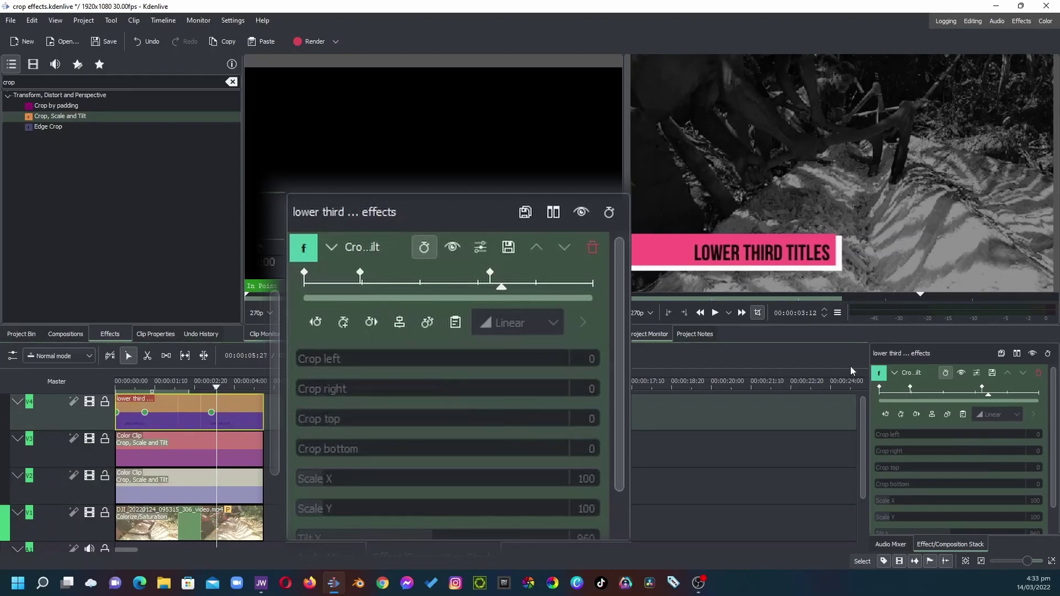
Step: Keyframe the title to Crop left 1920, then the pink bar to Crop top 1080 at 00:00:03:15
left_click(344, 324)
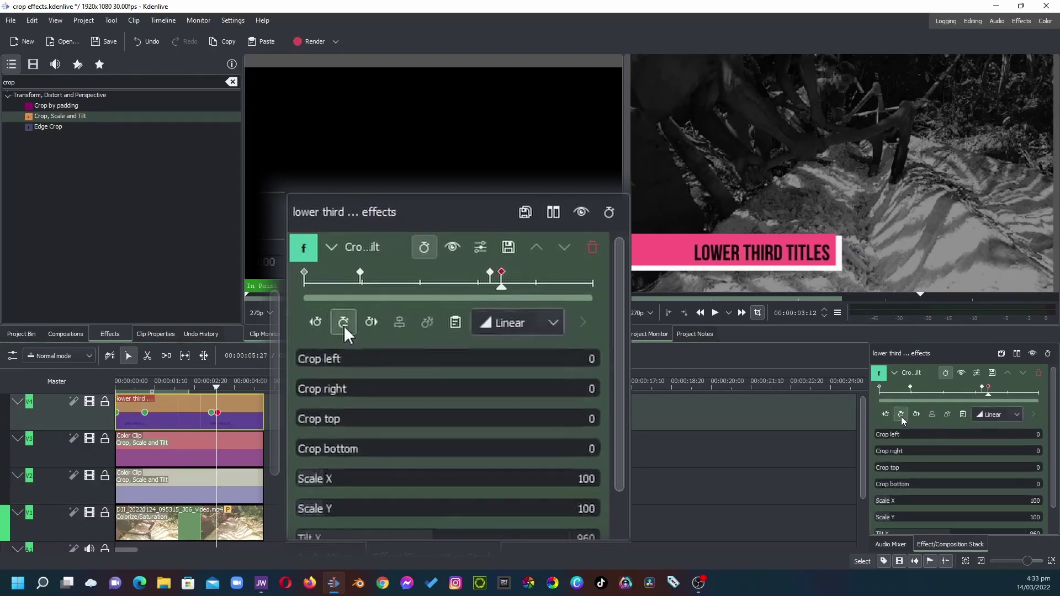
left_click_drag(465, 369, 561, 362)
left_click(215, 444)
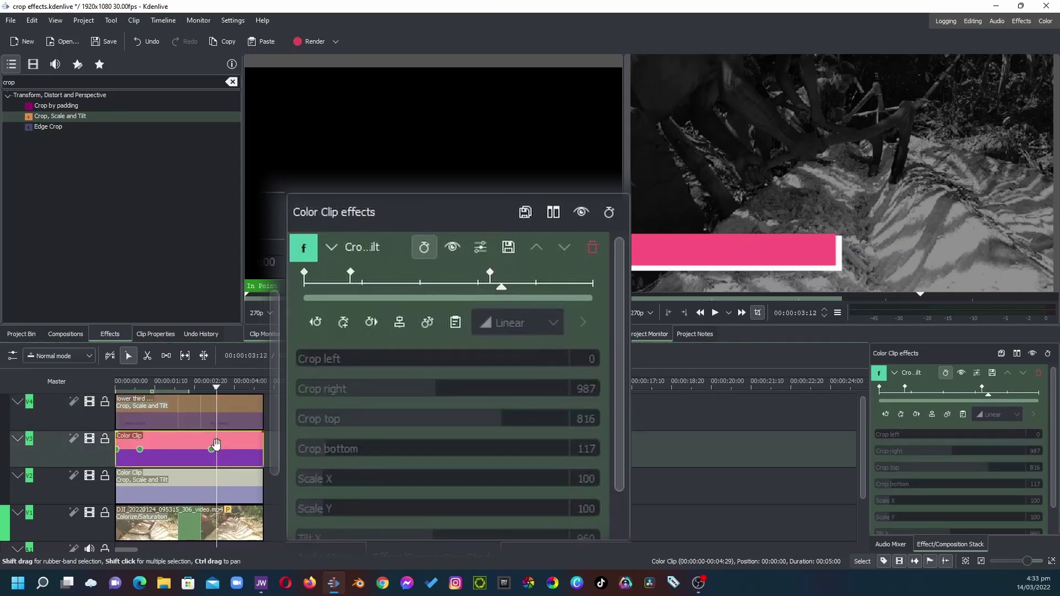
key("Right")
key("Right")
key("Right")
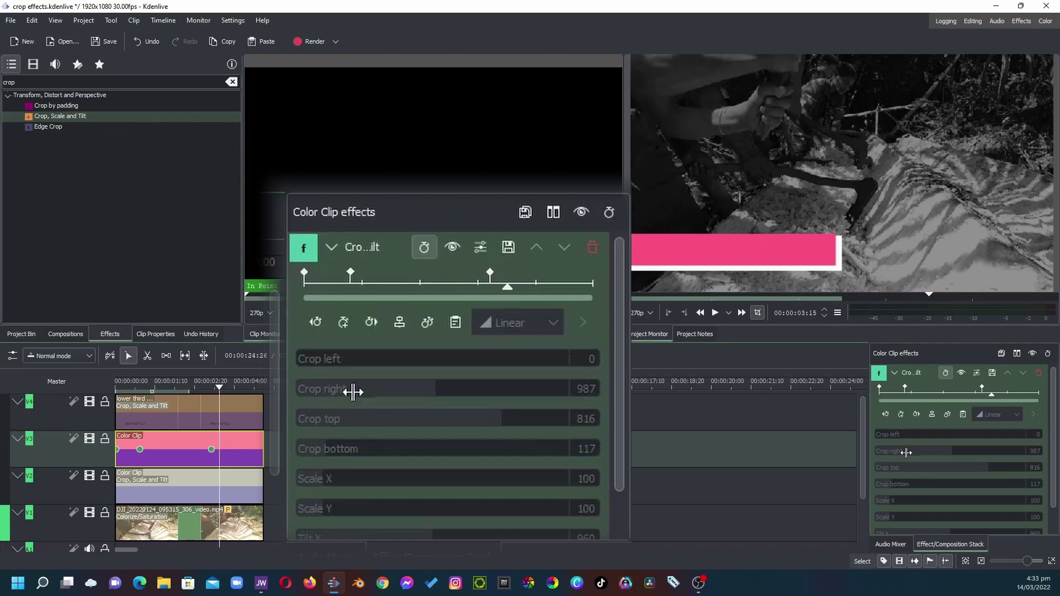
left_click(900, 414)
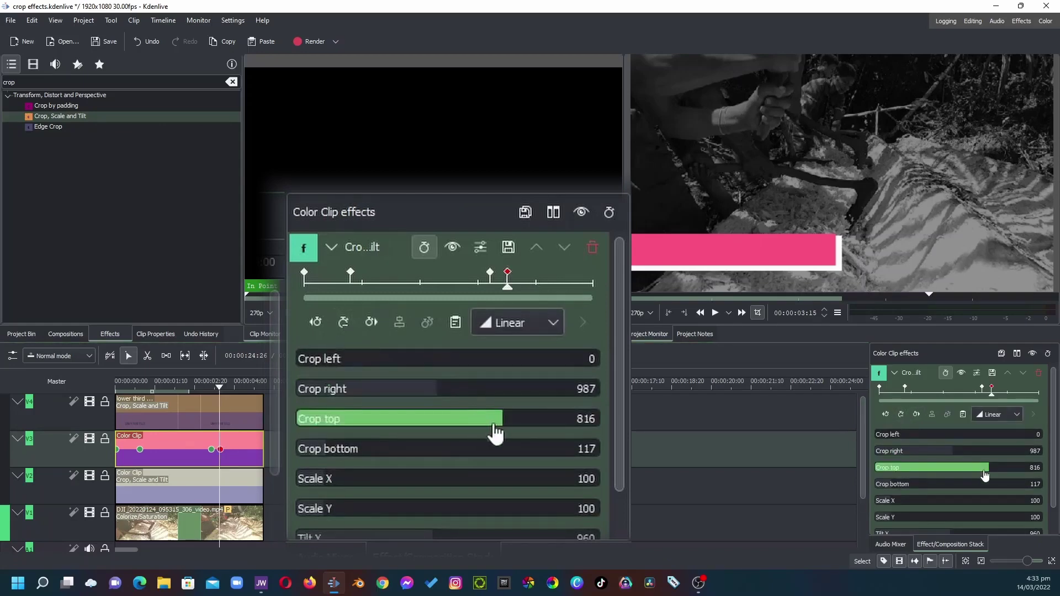
left_click_drag(499, 428, 617, 422)
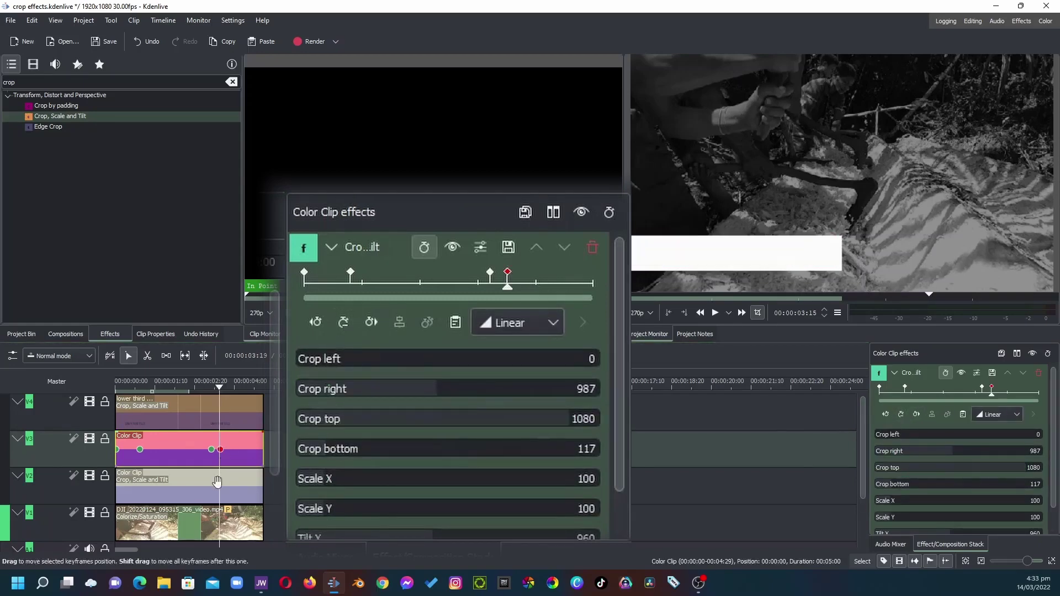
Step: Keyframe the white bar to Crop top 1080 at 00:00:03:18
left_click(226, 488)
key("Right")
key("Right")
key("Right")
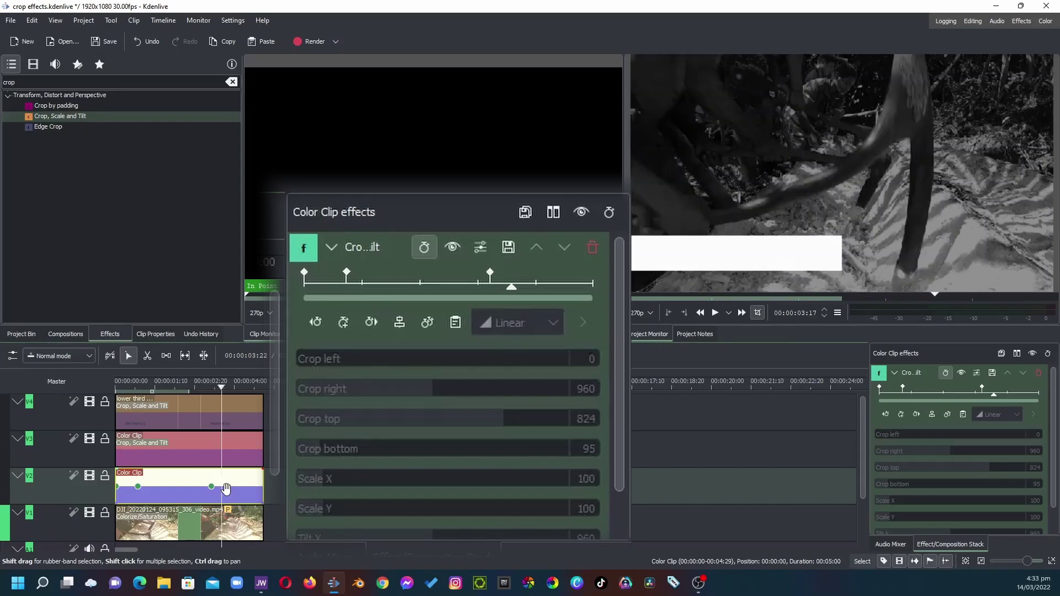
left_click(343, 322)
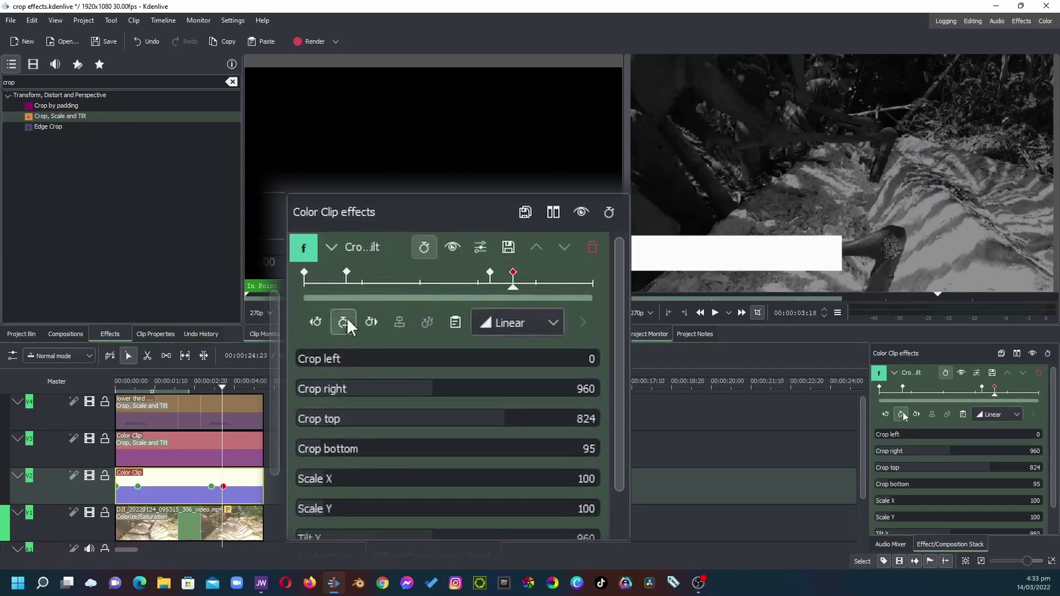
left_click_drag(491, 428, 617, 439)
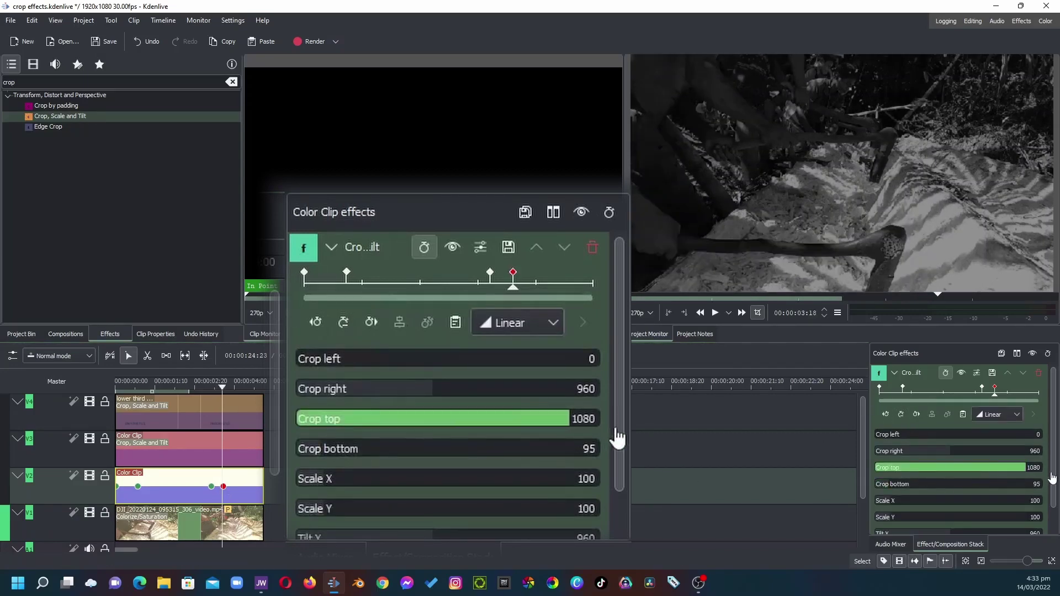